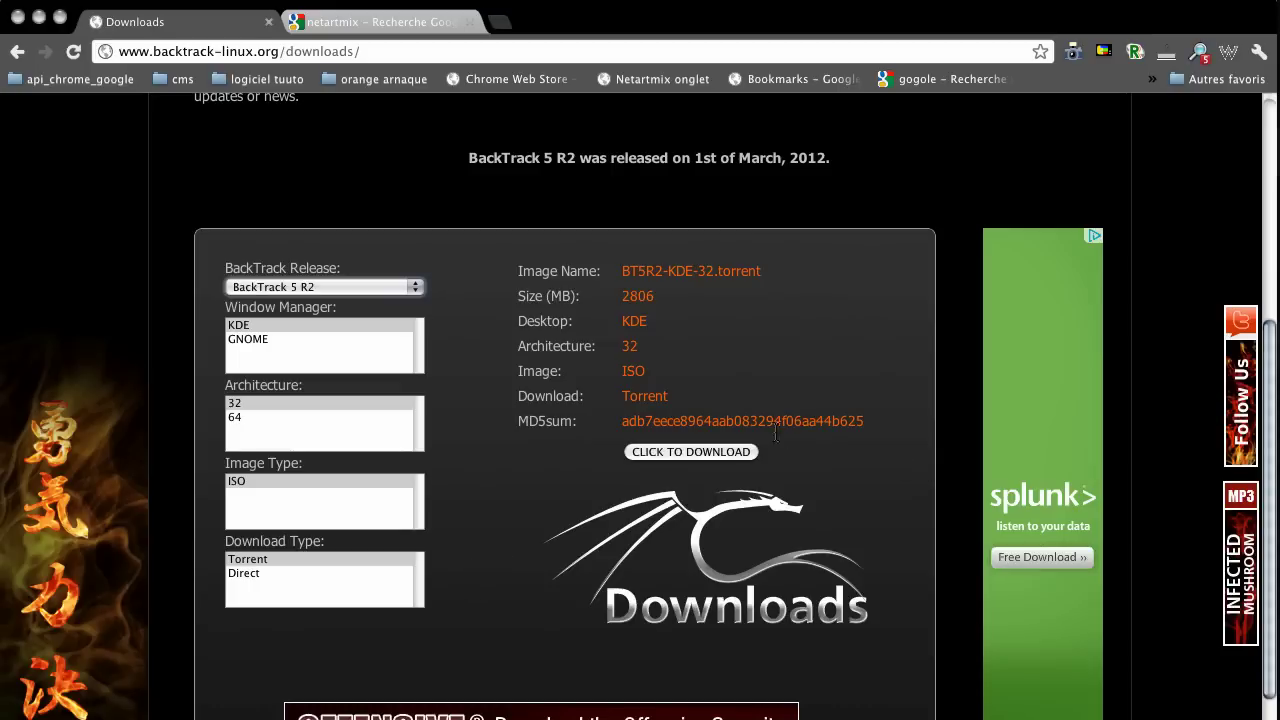
# Download the torrent for the 32-bit BackTrack 5 R2 KDE ISO image
pyautogui.click(687, 452)
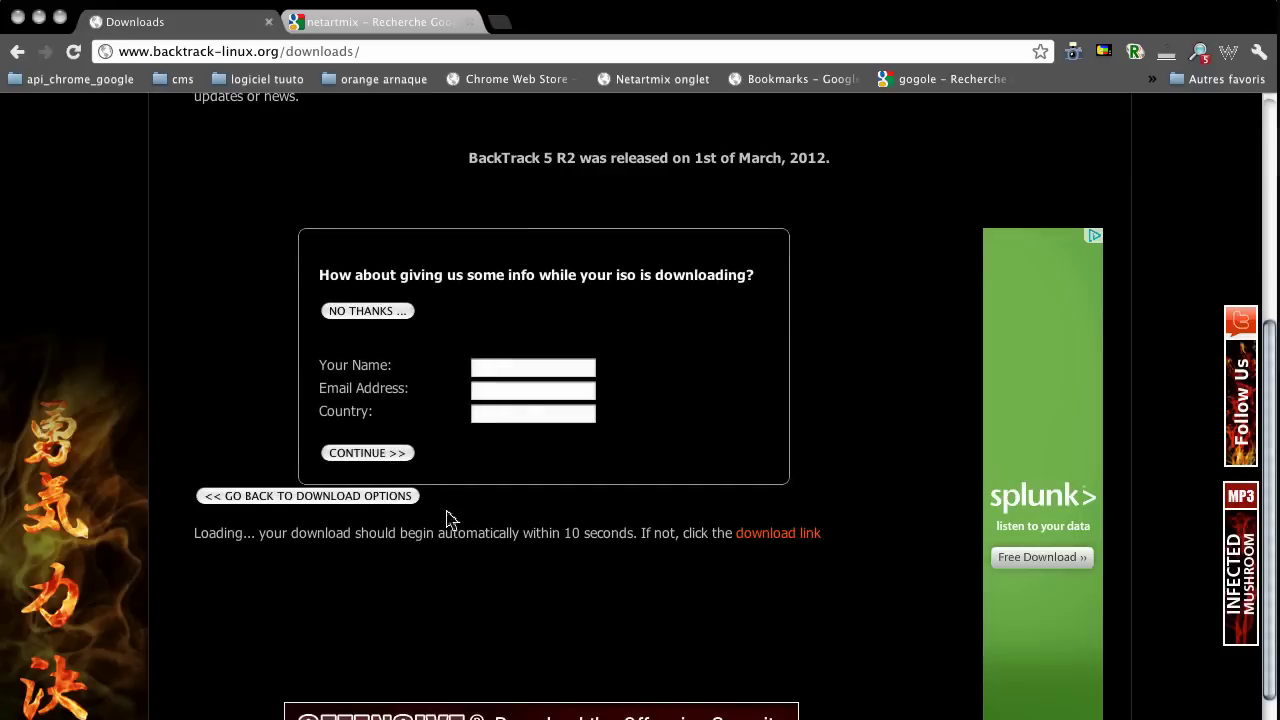
pyautogui.scroll(-5, 517, 528)
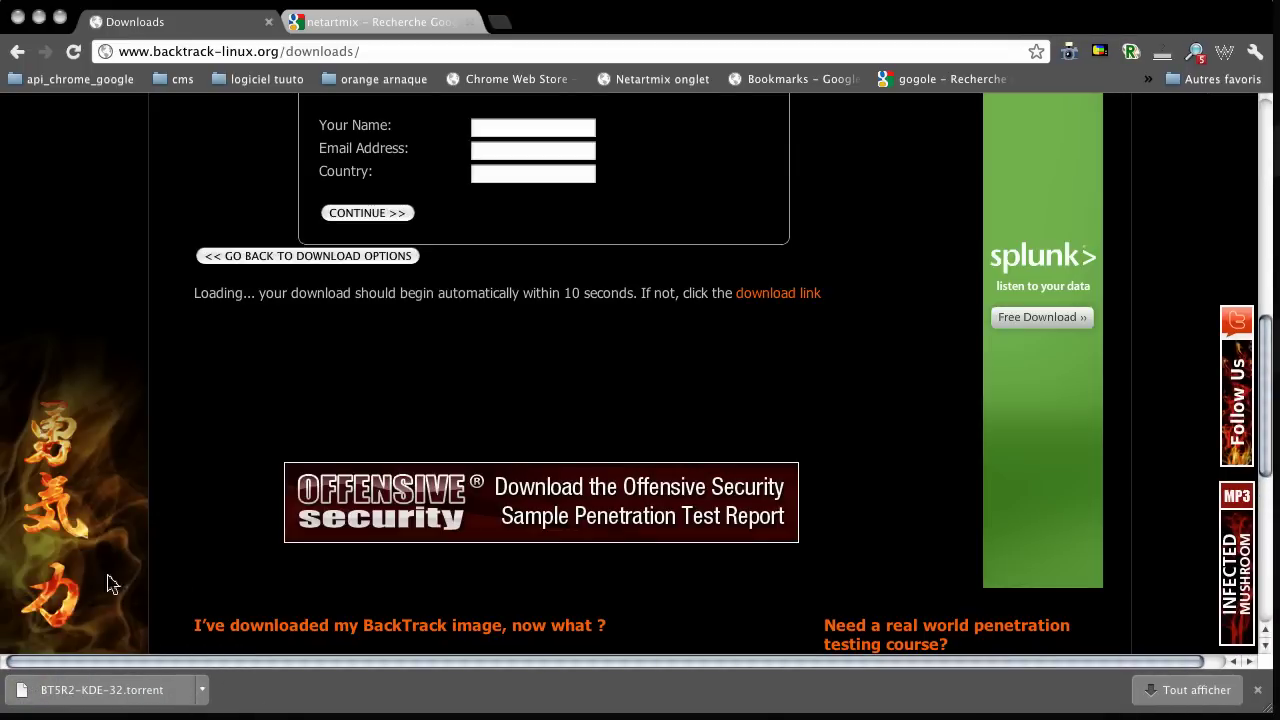
pyautogui.scroll(3, 405, 450)
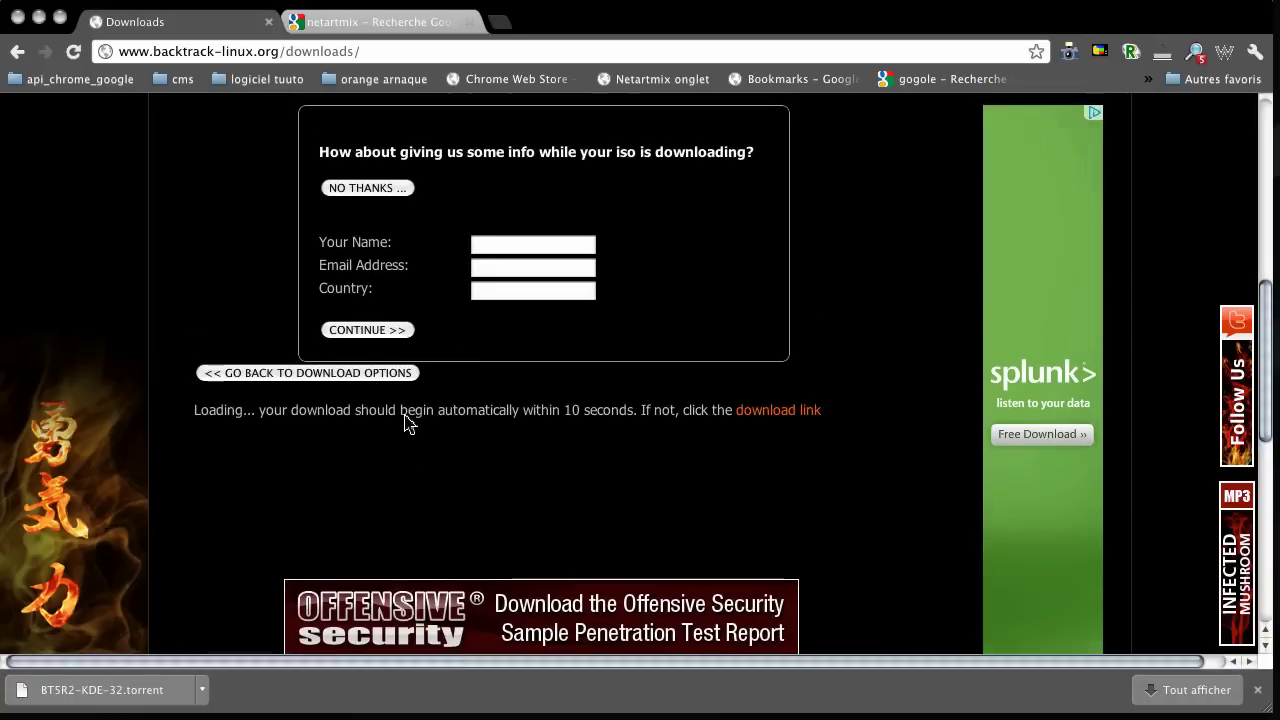
pyautogui.scroll(3, 497, 481)
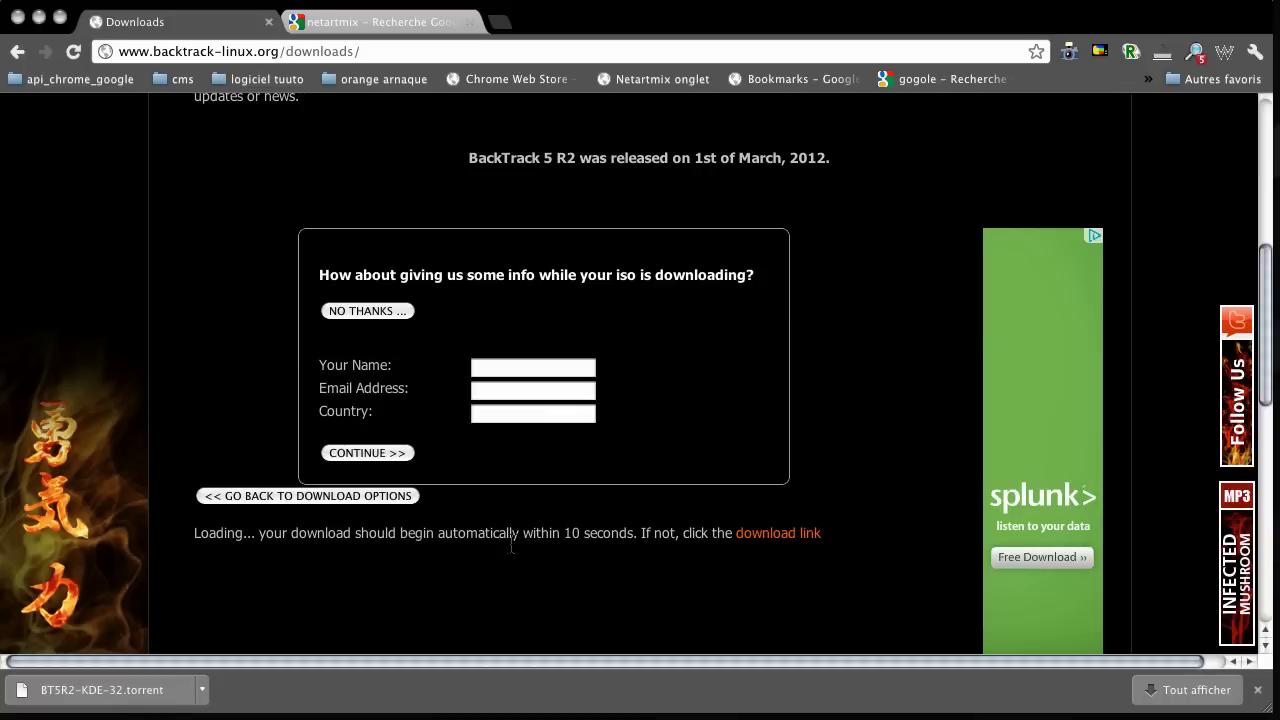
# Minimise the browser, switch to Oracle VM VirtualBox and move its manager window fully into view
pyautogui.click(40, 16)
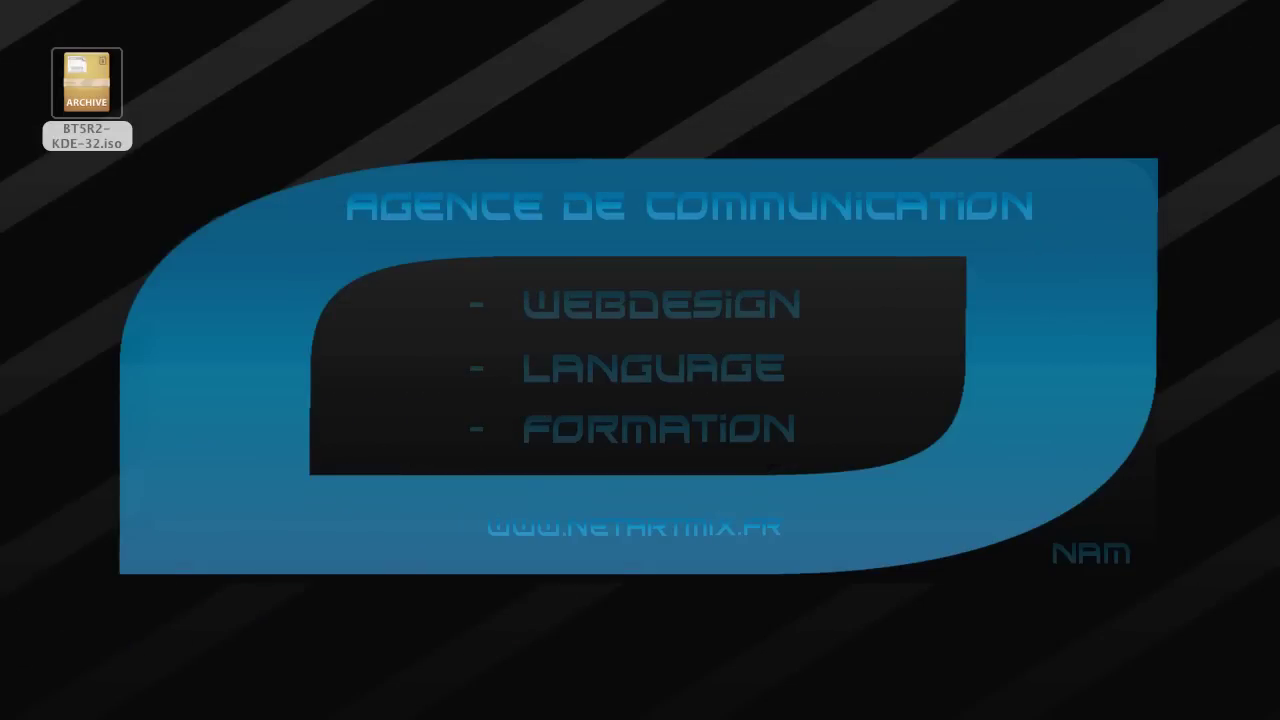
pyautogui.press('super+Tab')
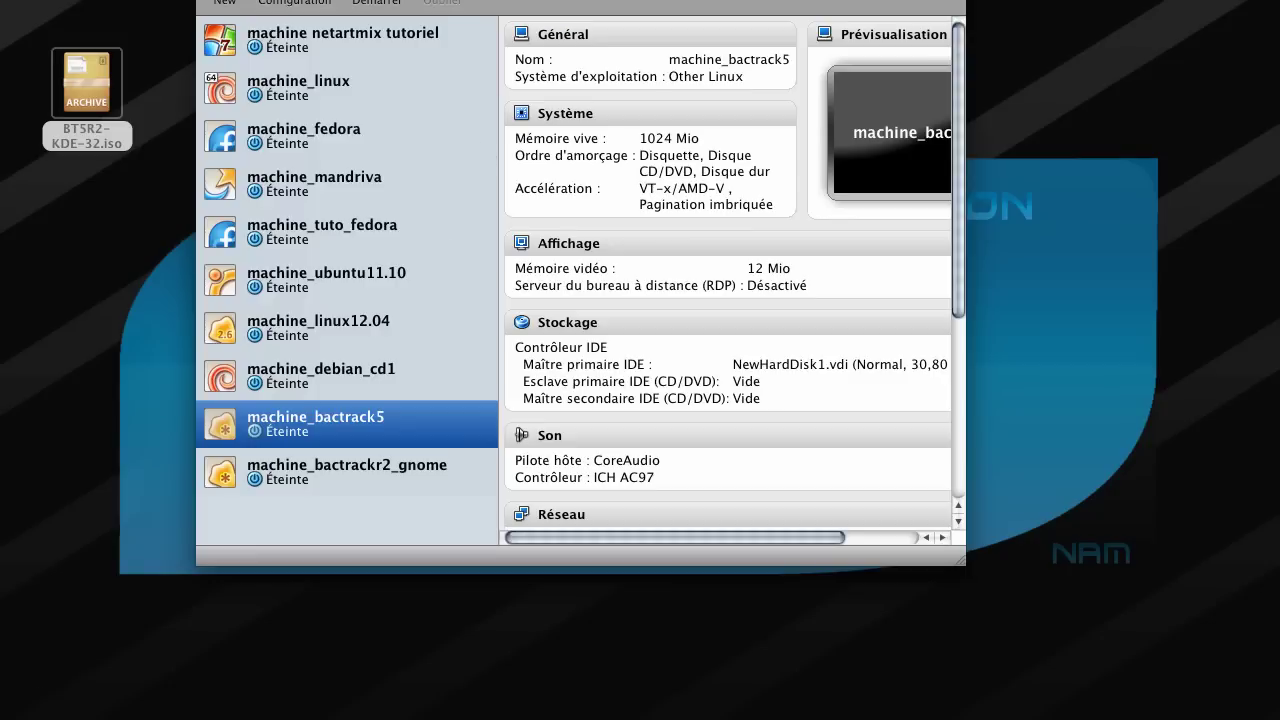
pyautogui.moveTo(562, 0); pyautogui.dragTo(587, 52)
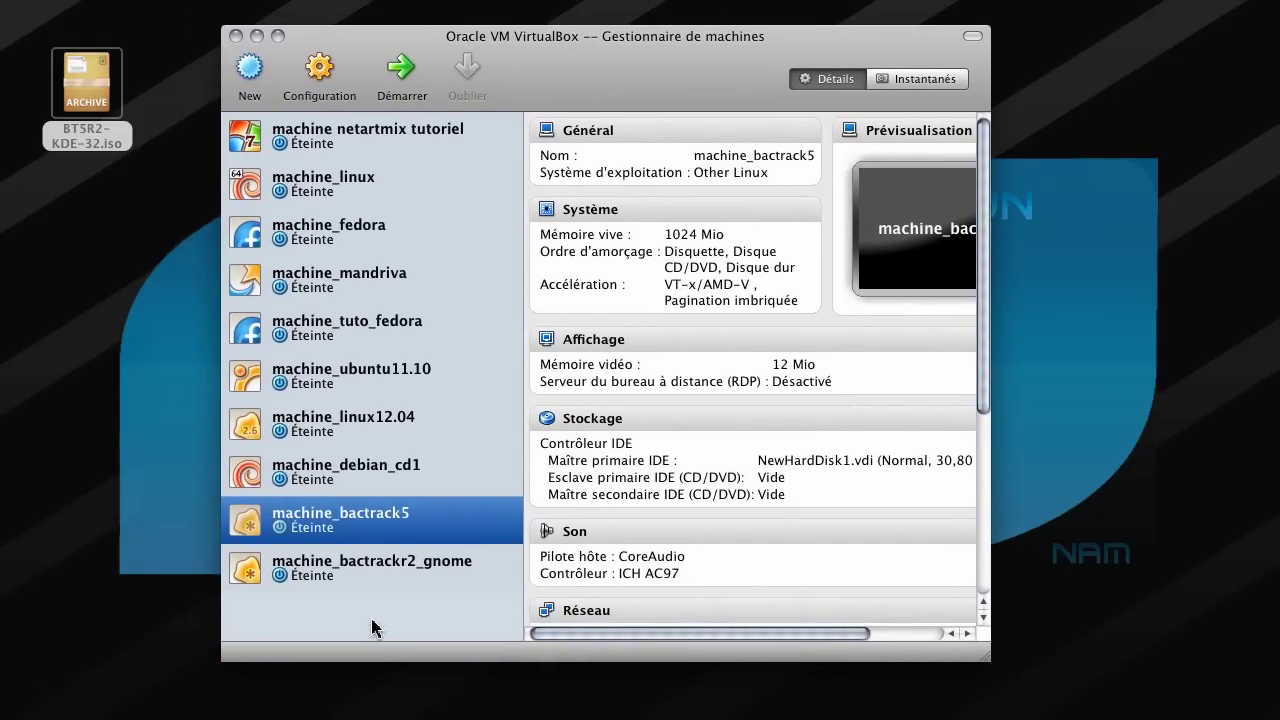
# Start a new virtual machine named machine_bactrackr2_tutoriel with operating system Linux and version Other Linux
pyautogui.click(248, 70)
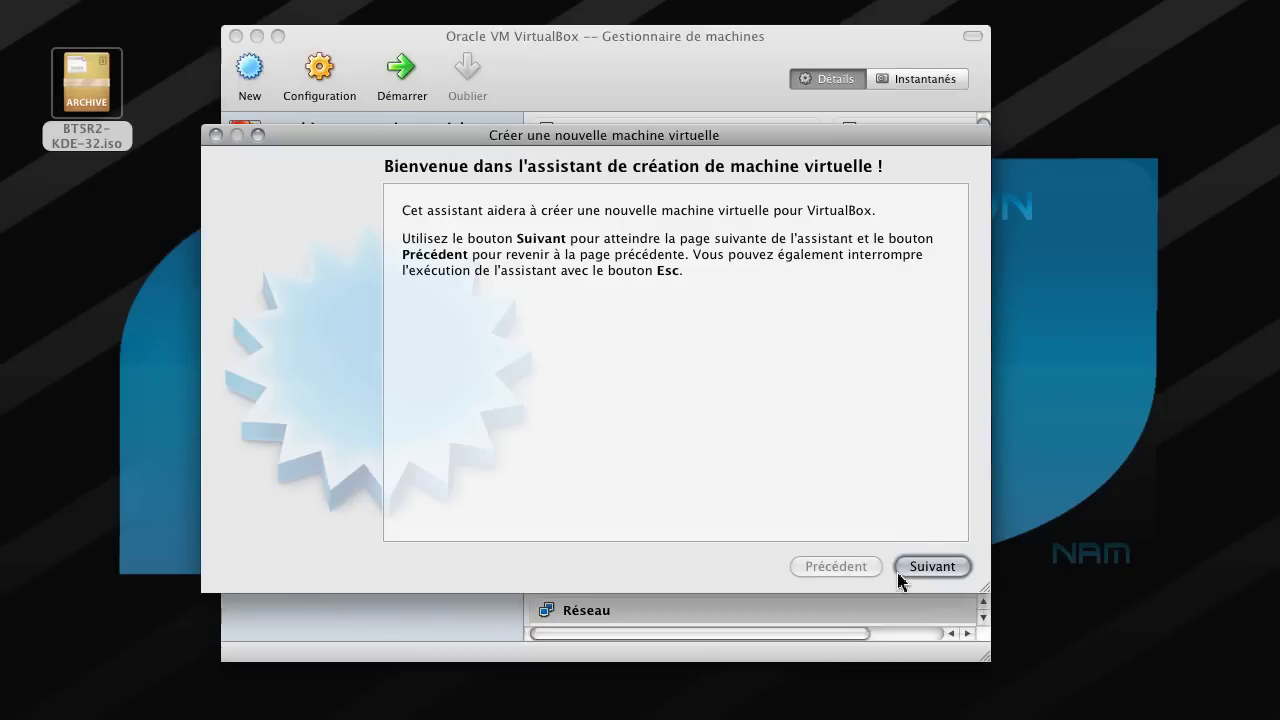
pyautogui.click(925, 567)
pyautogui.write('m')
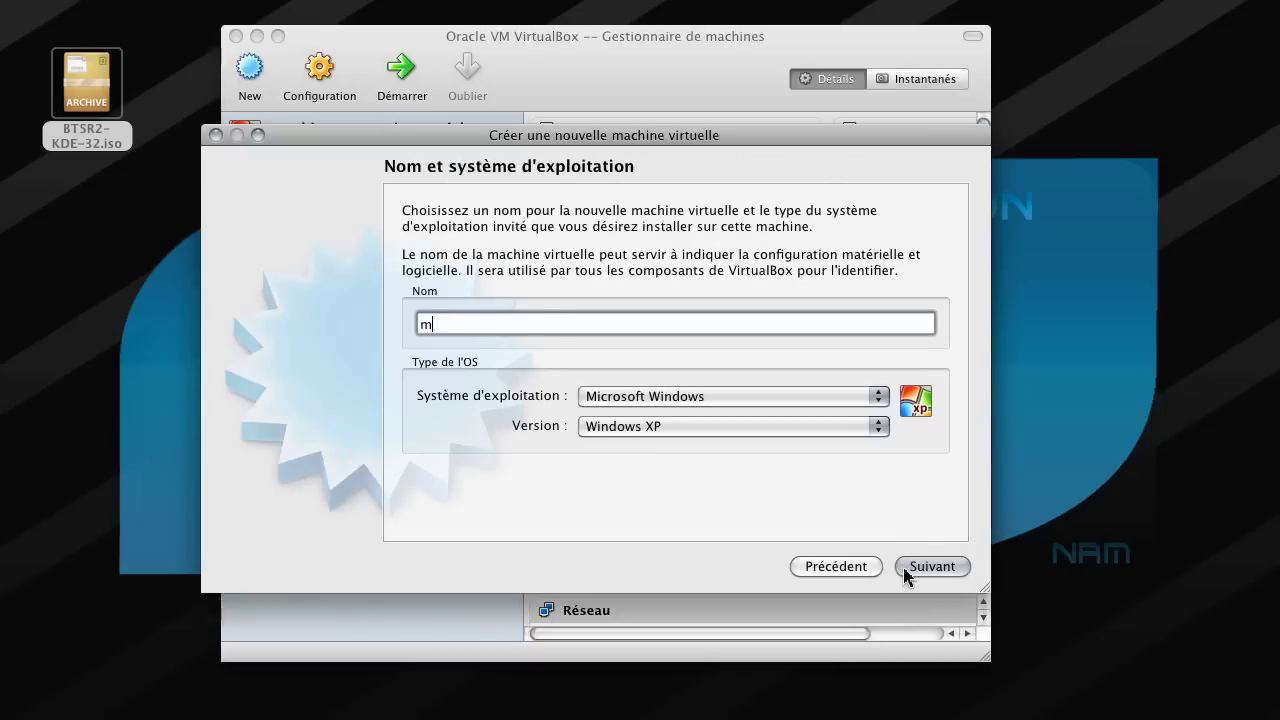
pyautogui.write('achine_bactrackr2')
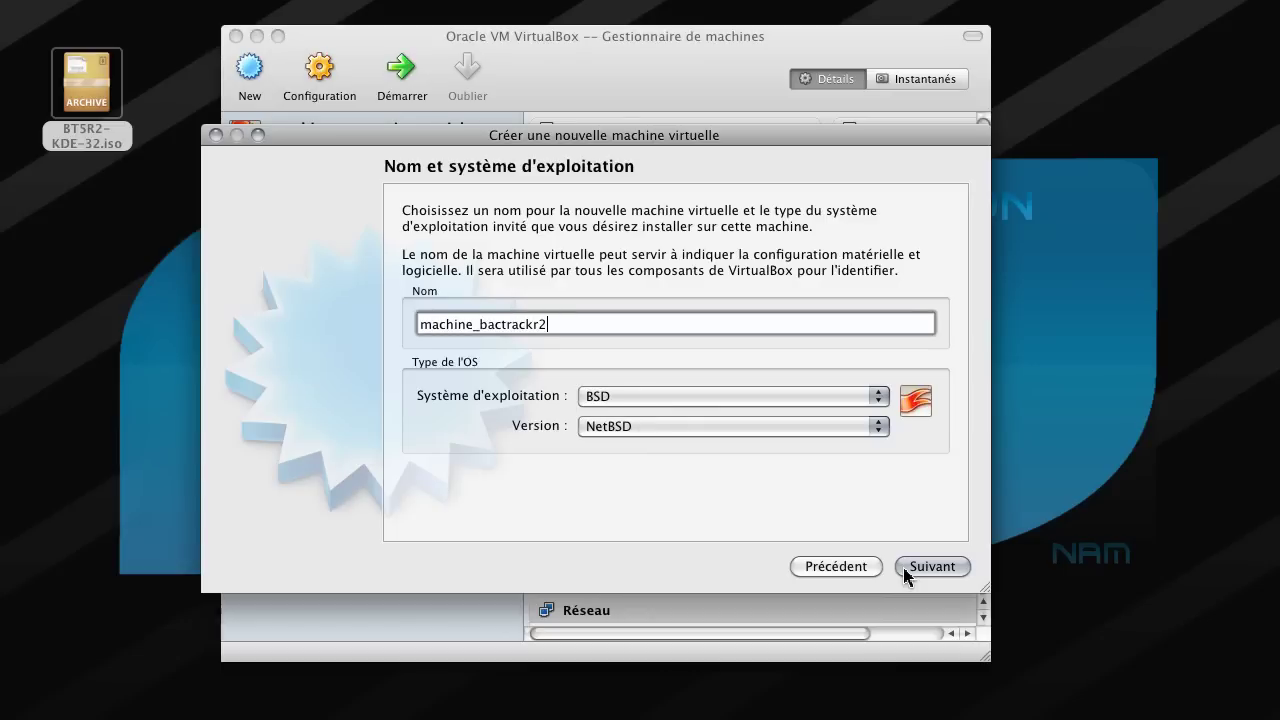
pyautogui.write('_tutoriel')
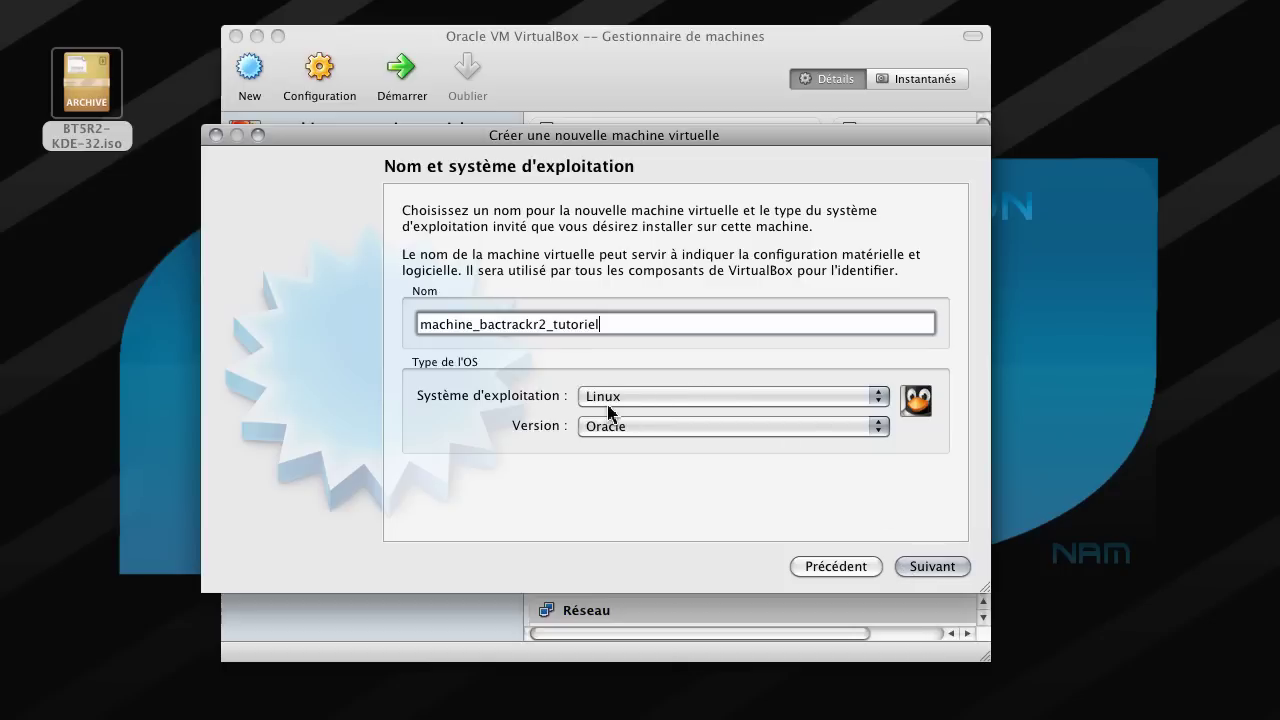
pyautogui.click(640, 429)
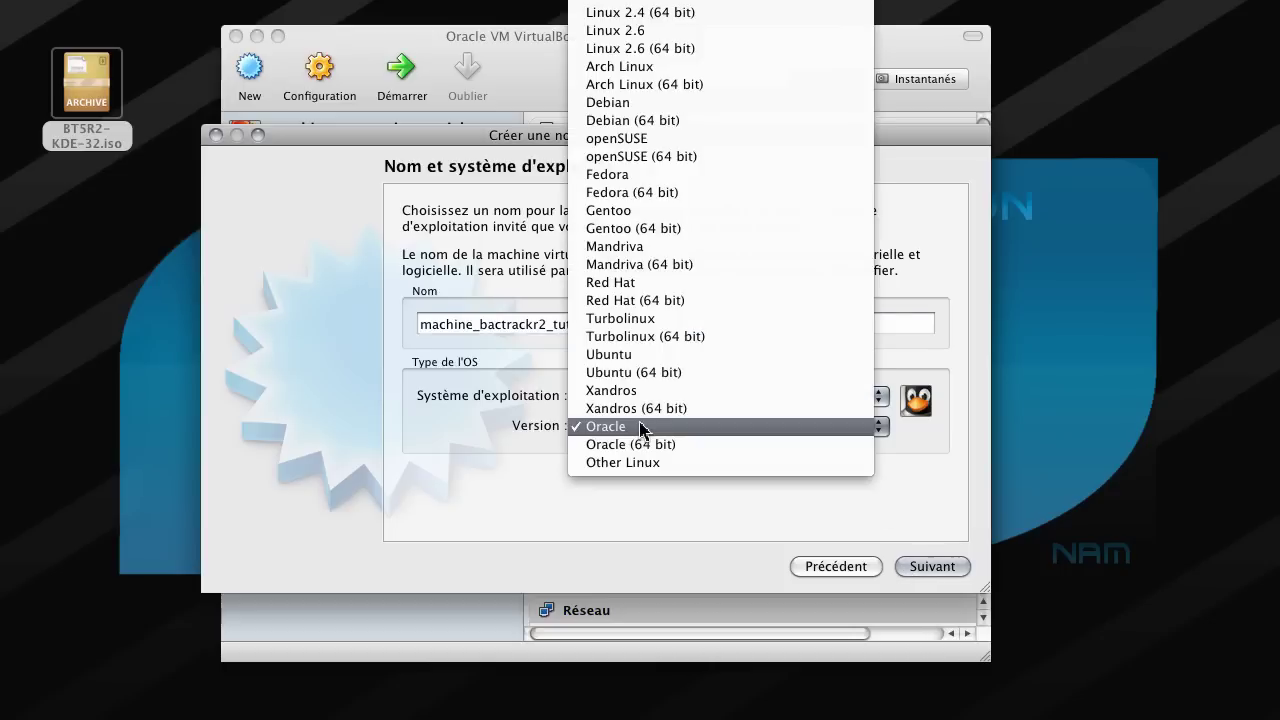
pyautogui.click(672, 464)
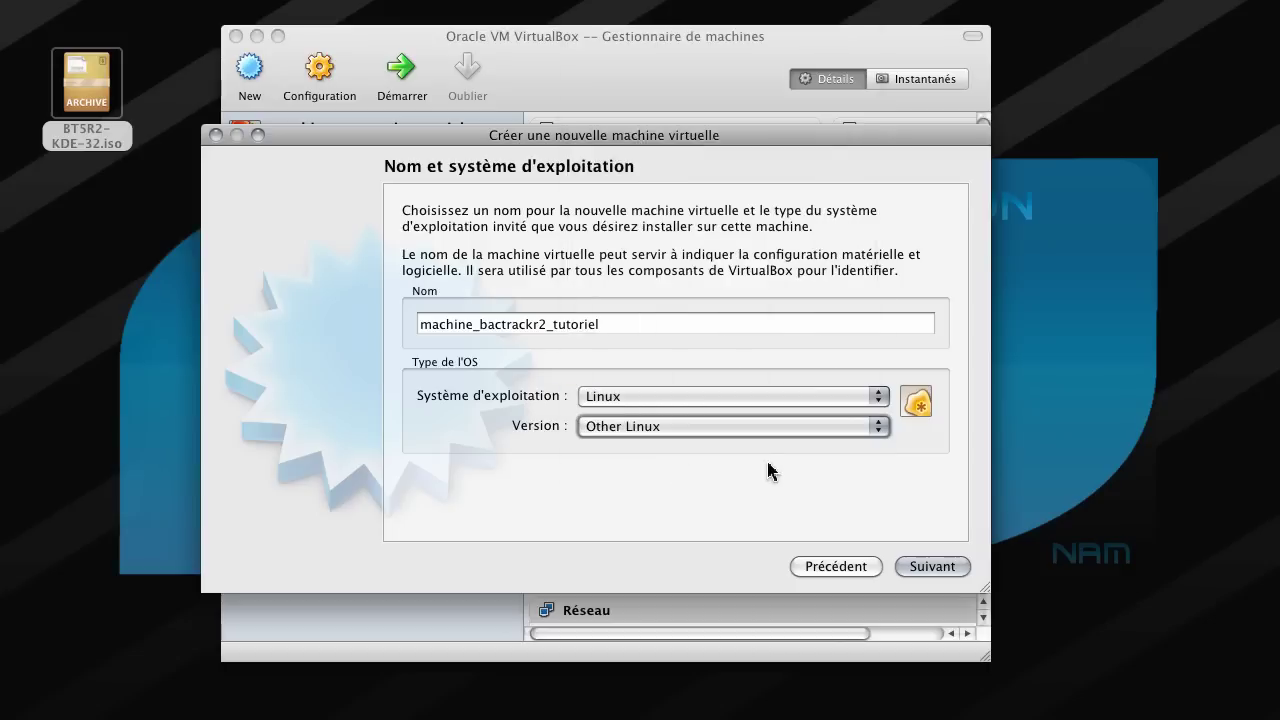
pyautogui.click(935, 566)
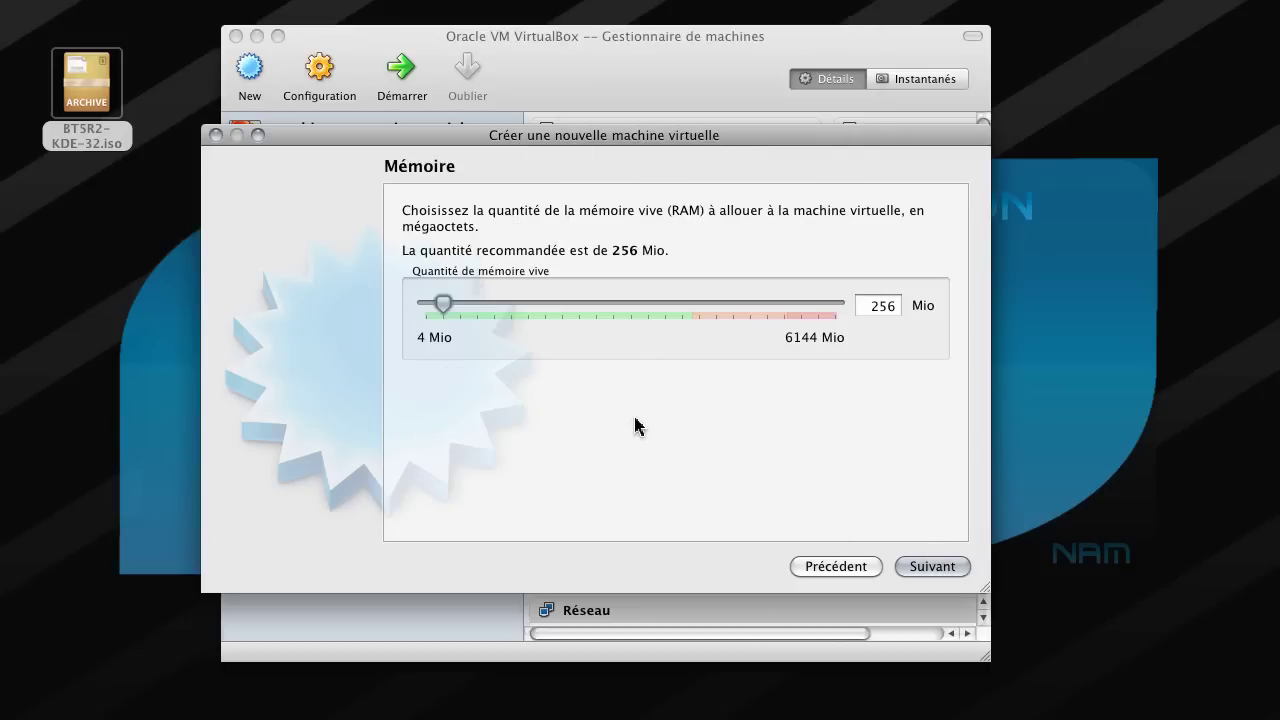
# Allocate 1105 Mio of RAM to the machine and proceed to creating a new virtual boot disk
pyautogui.moveTo(446, 304); pyautogui.dragTo(504, 314)
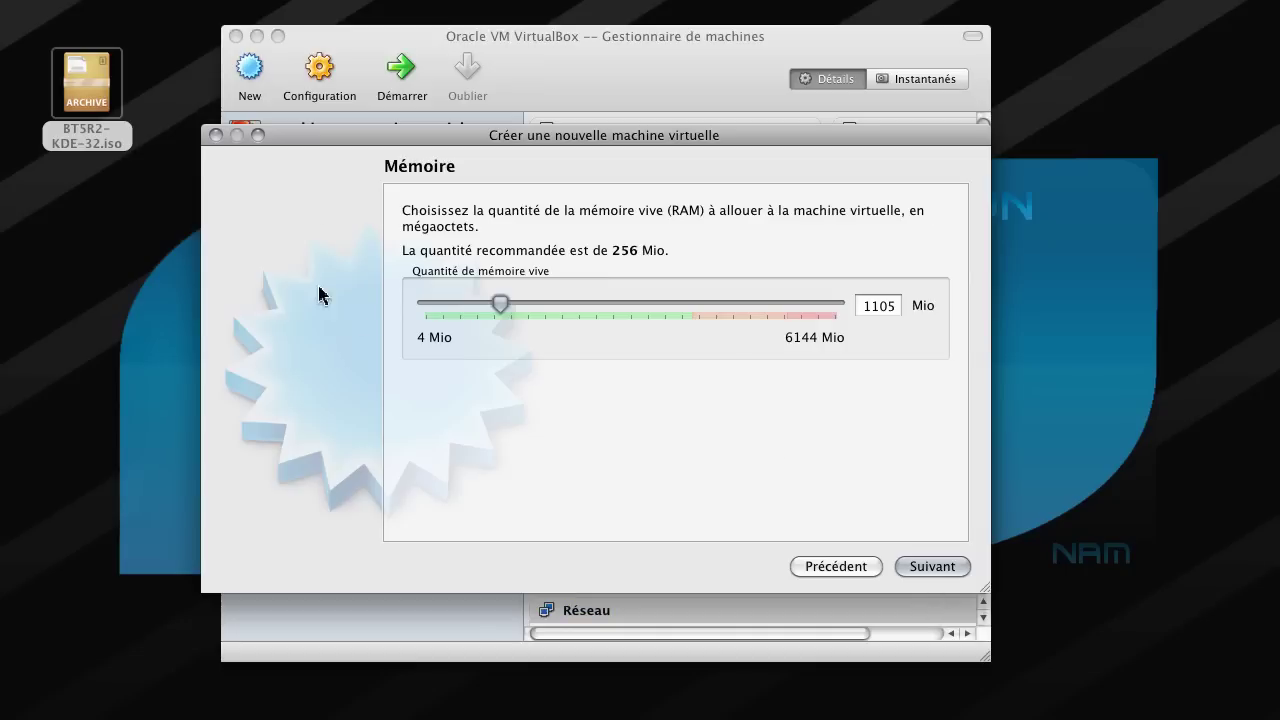
pyautogui.click(940, 572)
pyautogui.click(941, 569)
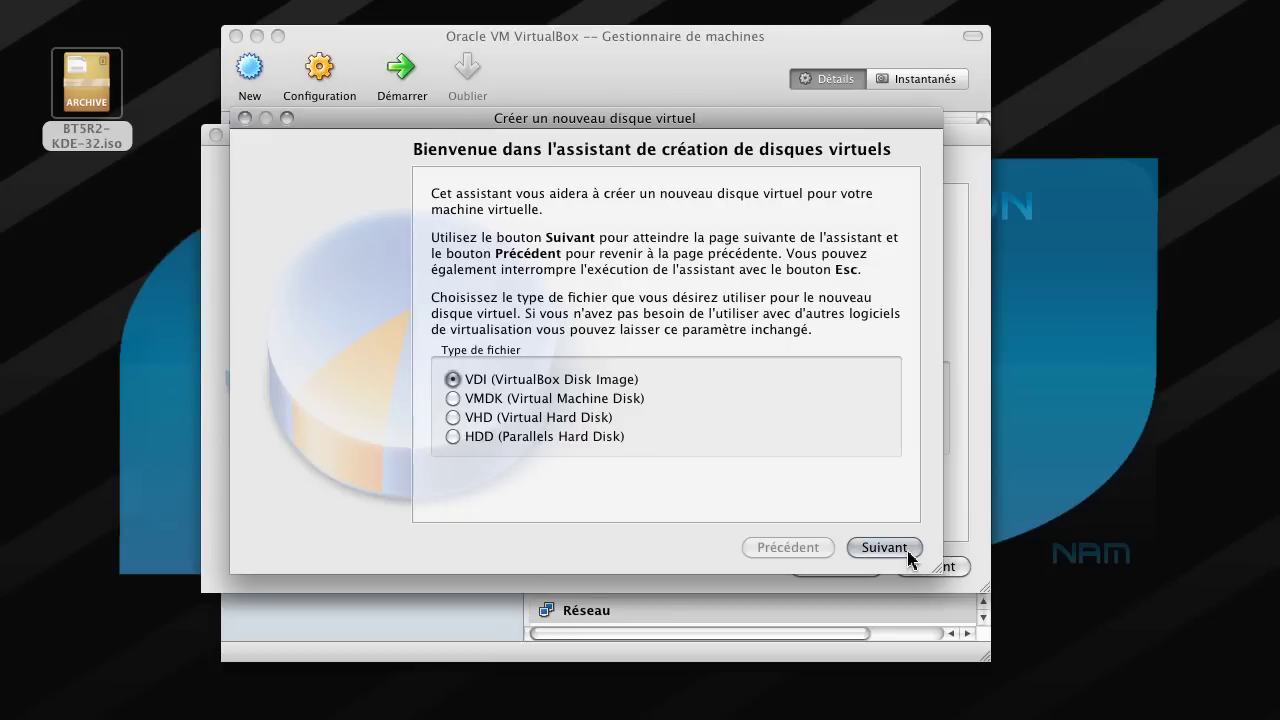
# Create a dynamically sized VDI disk of 30,80 Gio and finish creating the virtual machine
pyautogui.click(884, 548)
pyautogui.click(884, 548)
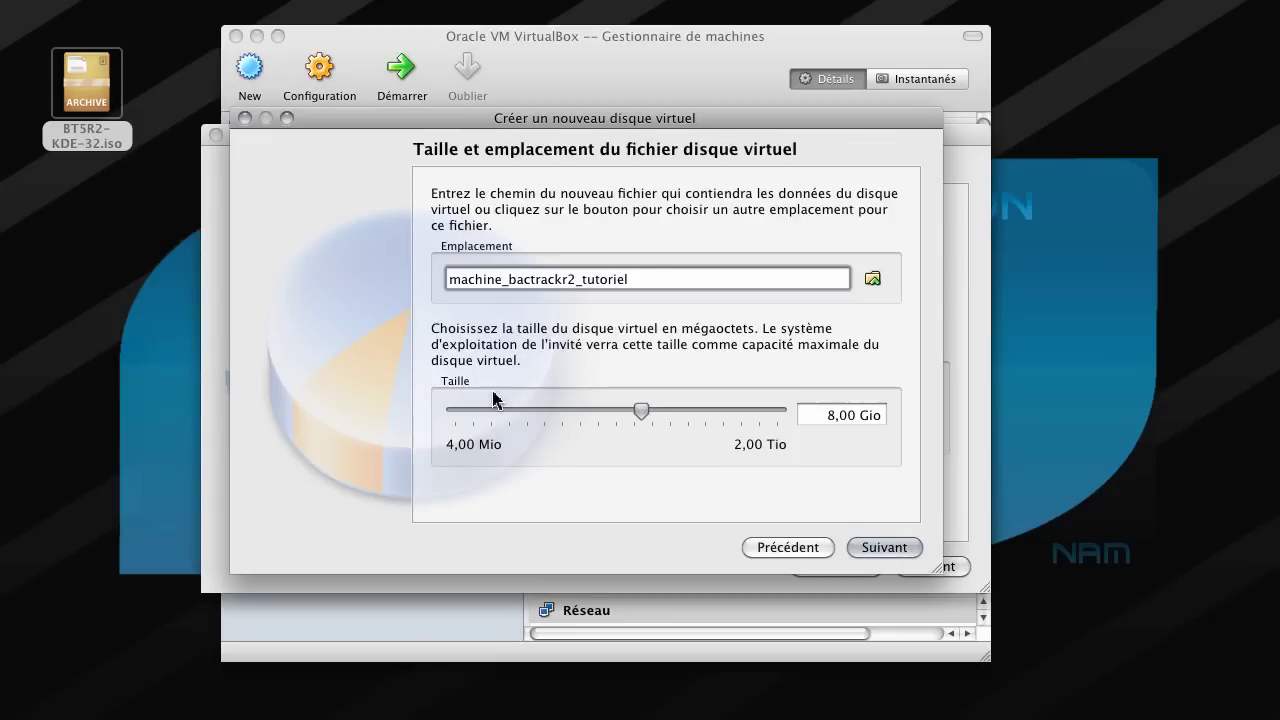
pyautogui.moveTo(640, 413); pyautogui.dragTo(673, 419)
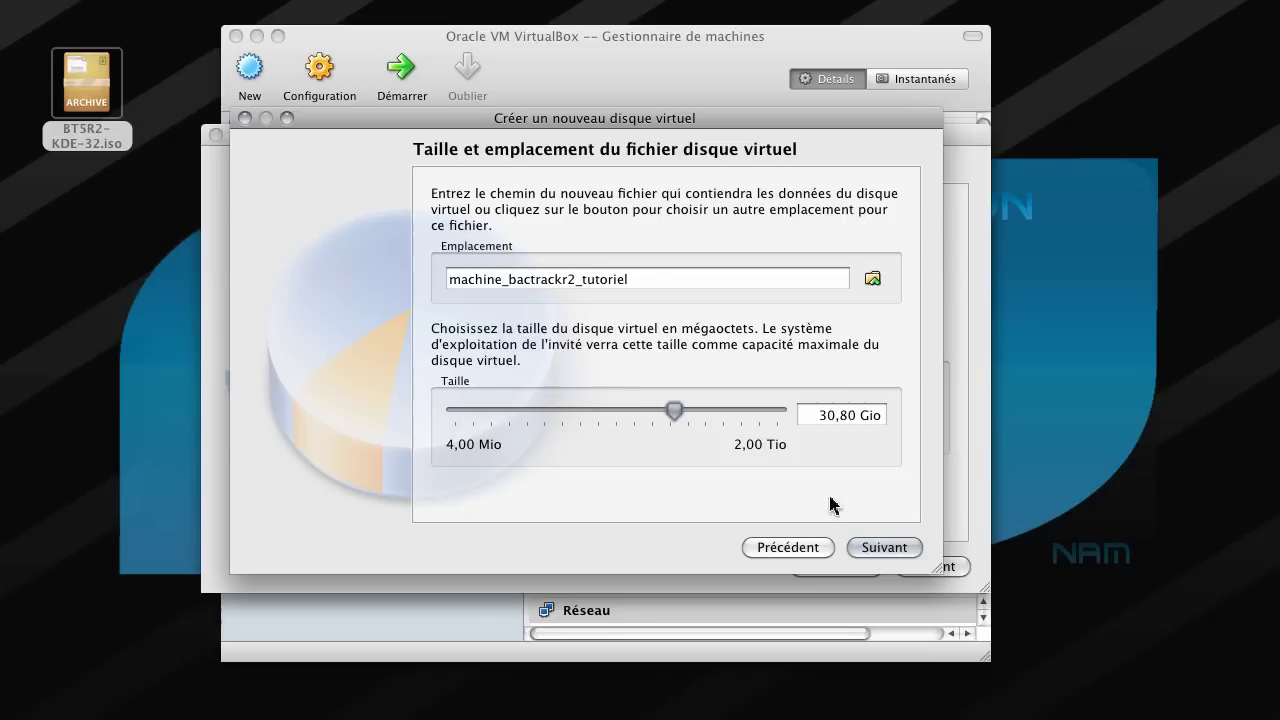
pyautogui.click(868, 550)
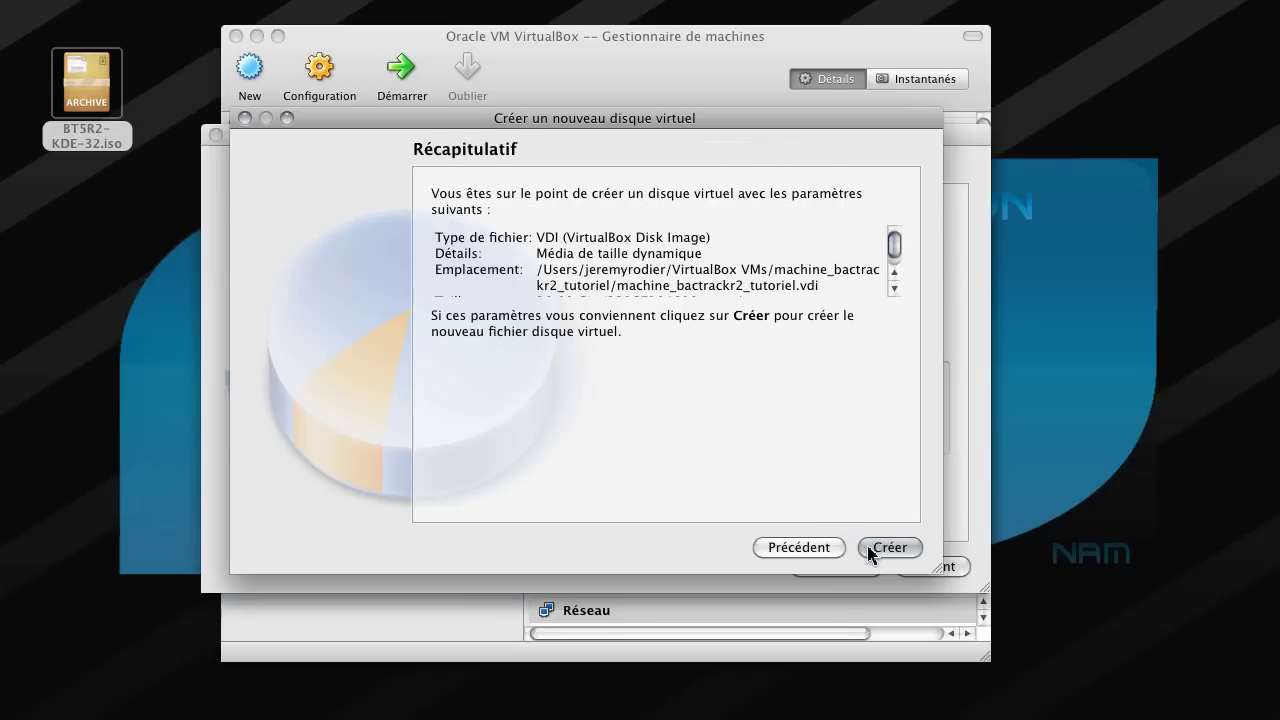
pyautogui.click(870, 550)
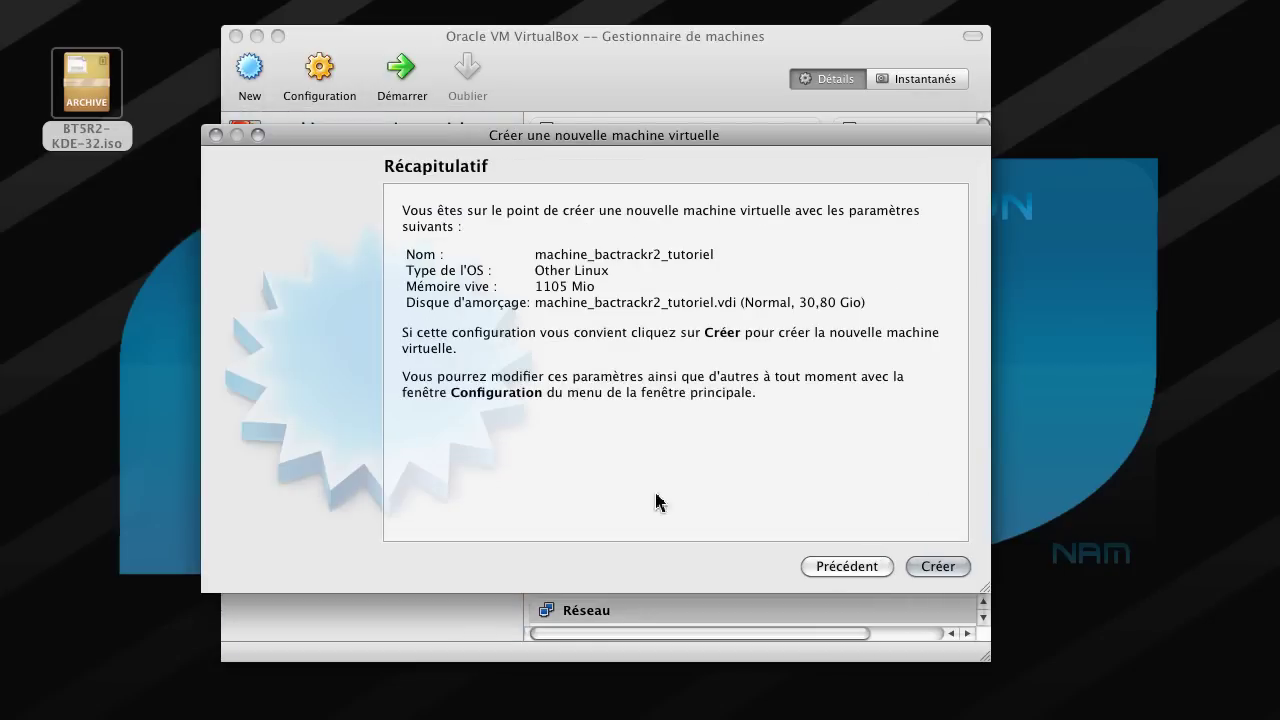
pyautogui.click(944, 563)
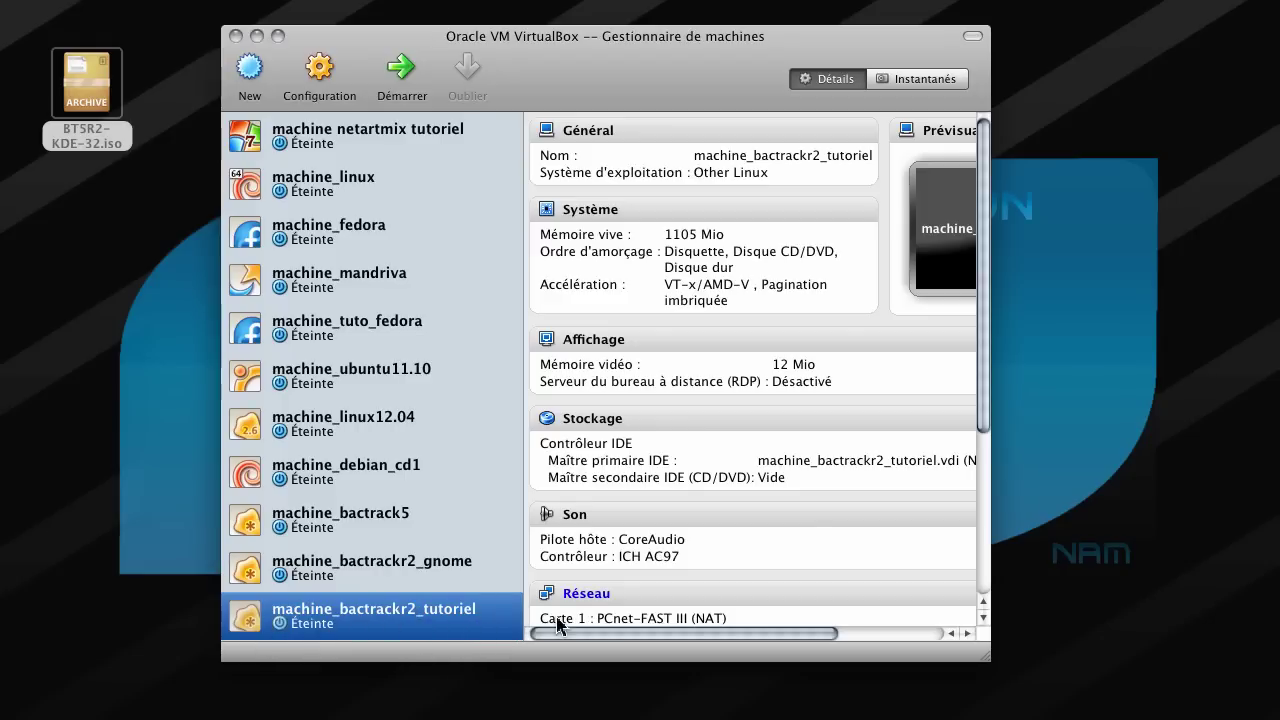
# Attach BT5R2-KDE-32.iso as a CD/DVD drive on the IDE controller in the storage settings of machine_bactrackr2_tutoriel
pyautogui.rightClick(391, 617)
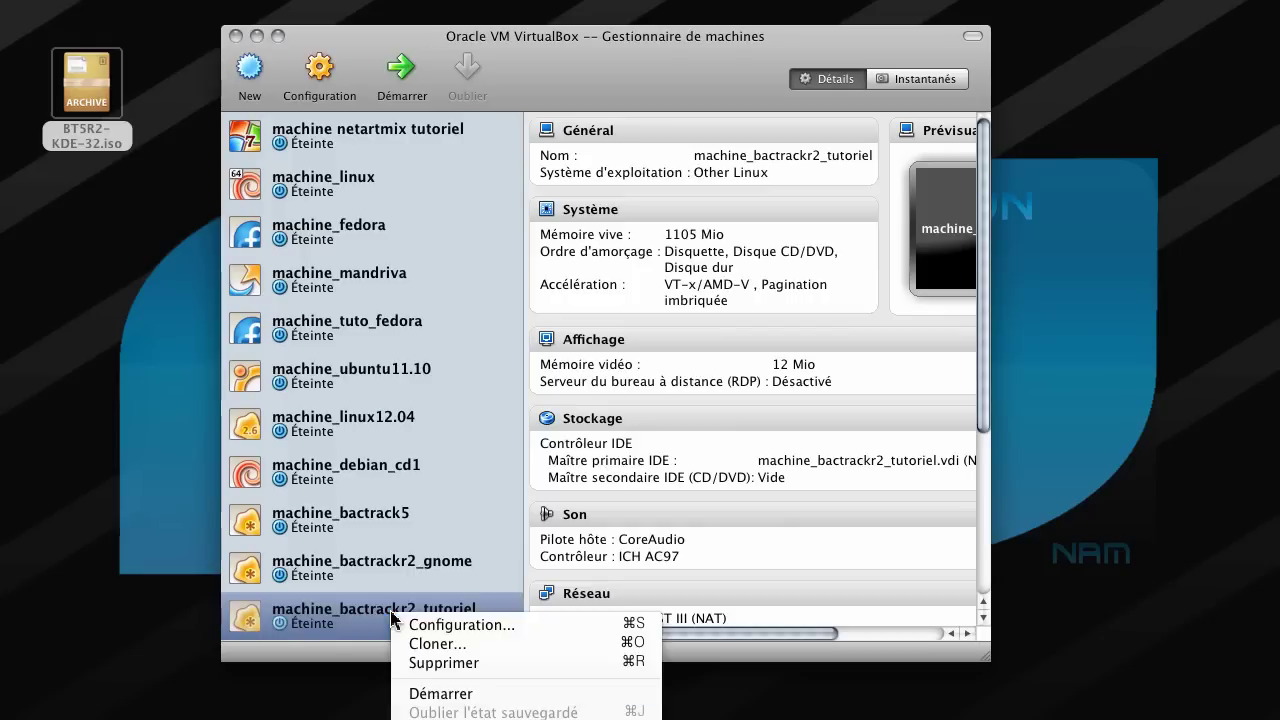
pyautogui.click(445, 628)
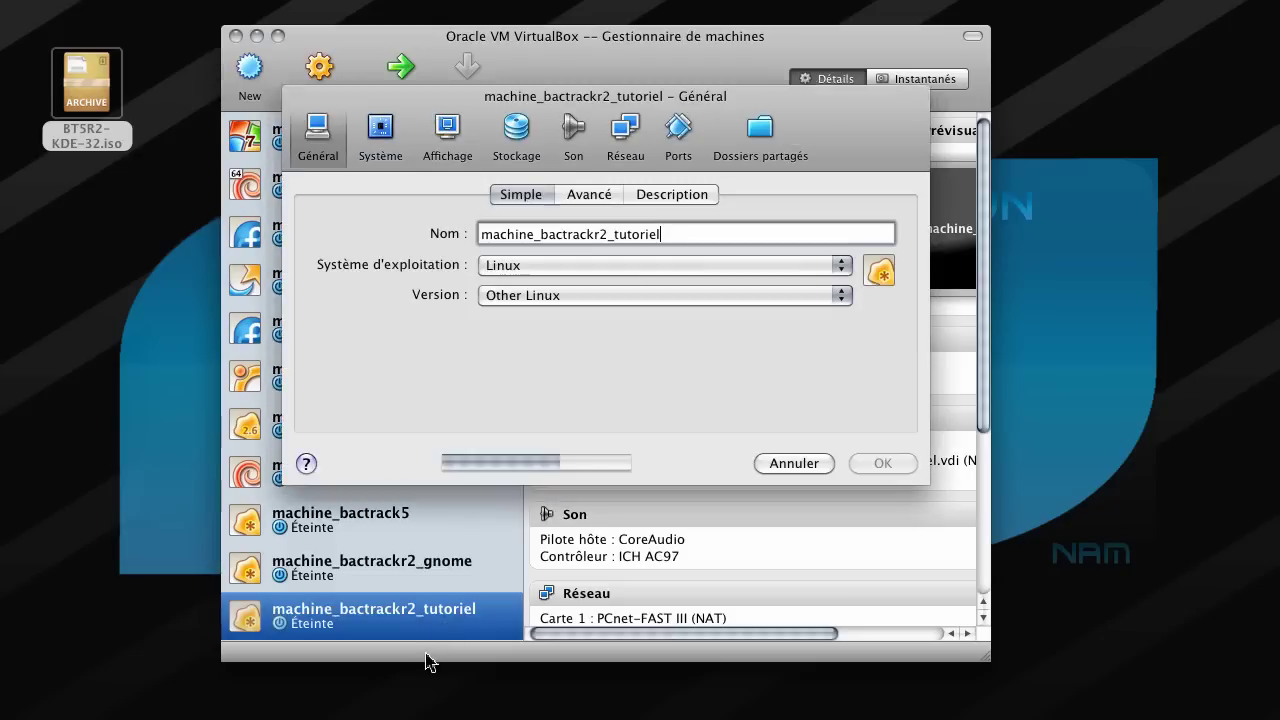
pyautogui.click(529, 139)
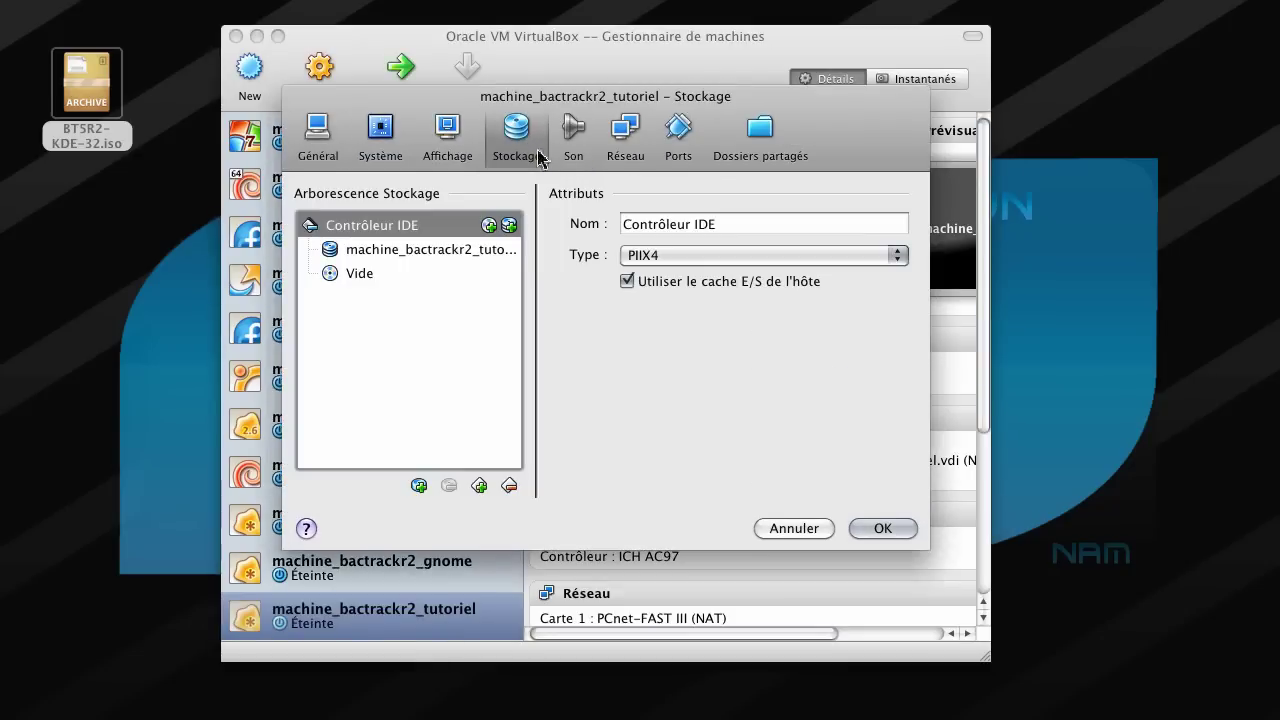
pyautogui.click(489, 226)
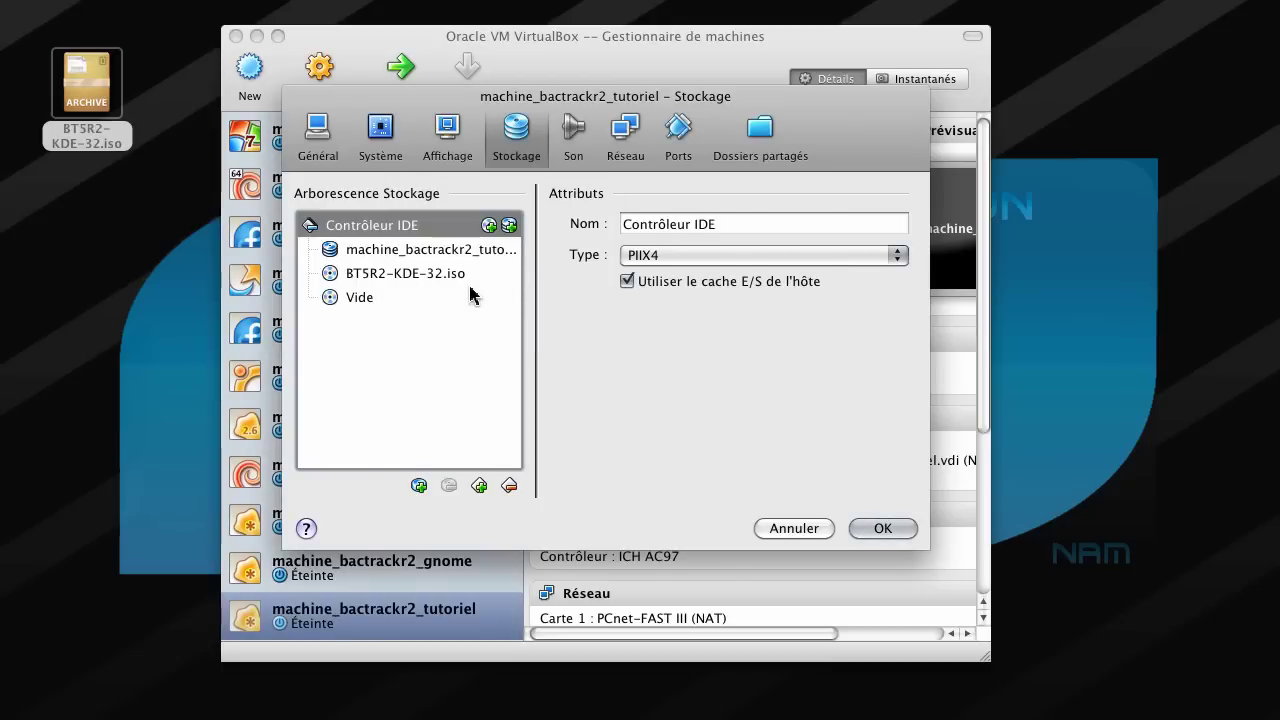
pyautogui.click(385, 276)
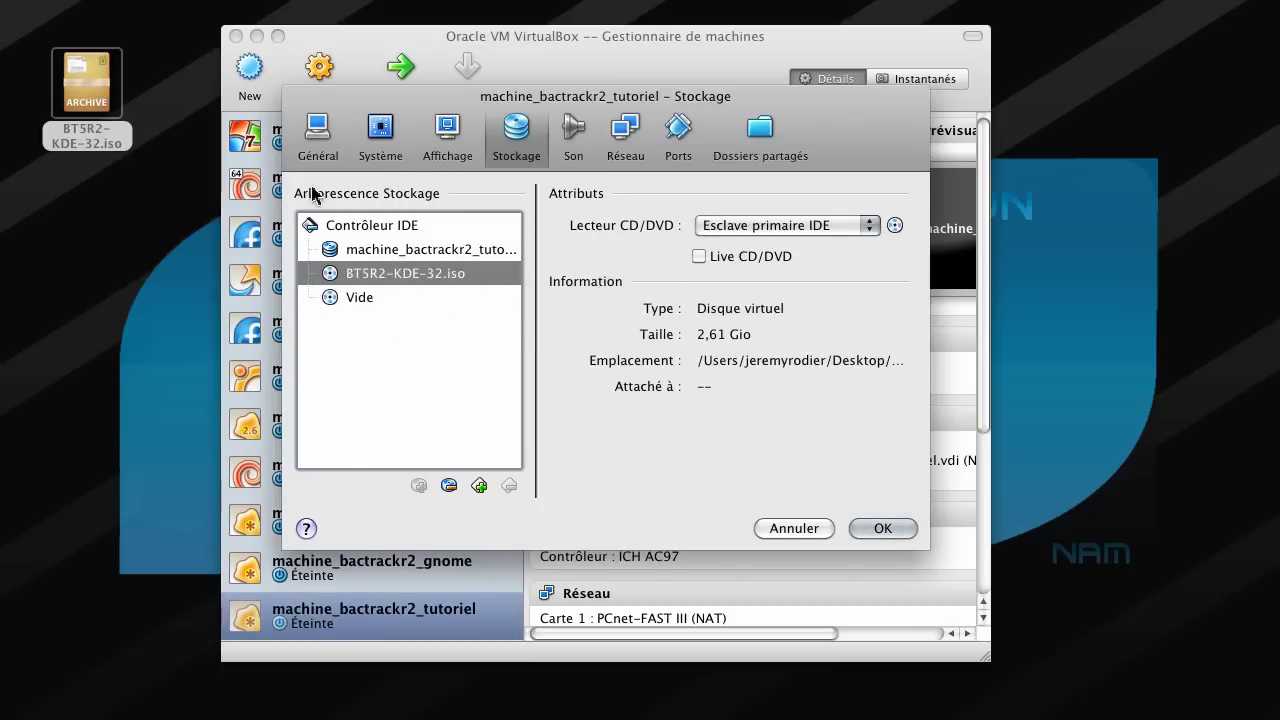
pyautogui.click(886, 535)
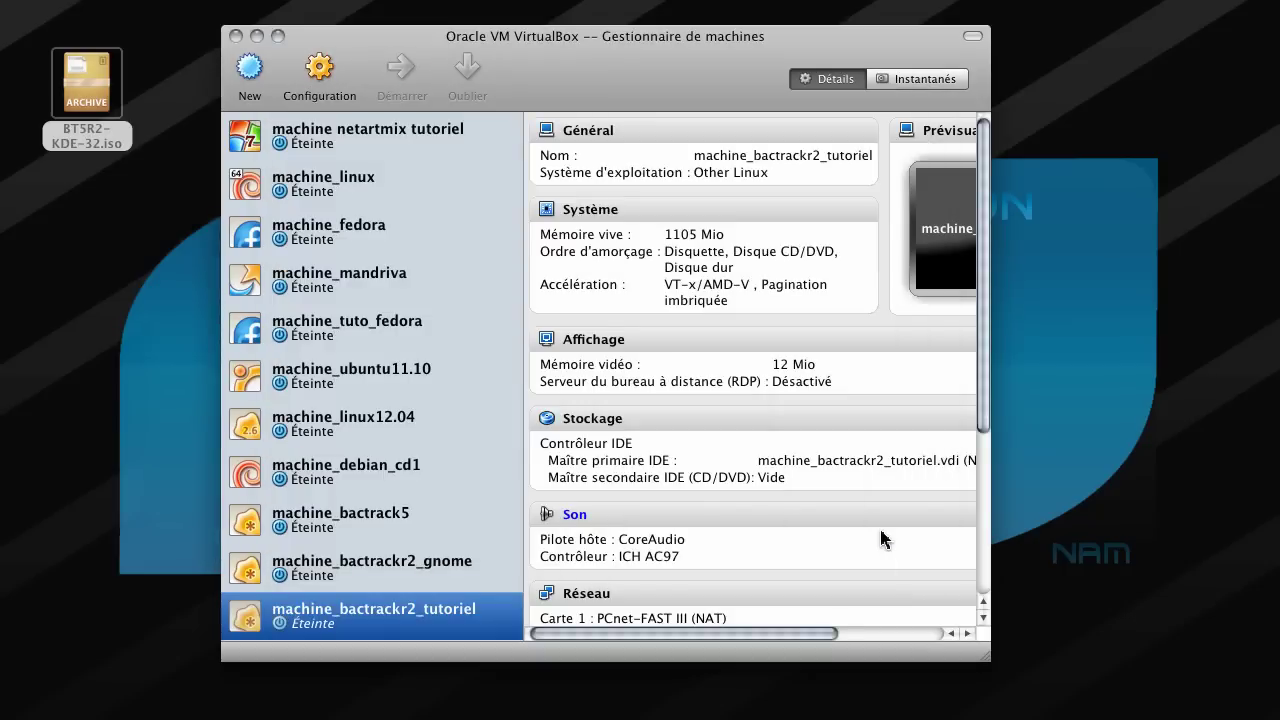
# Start the virtual machine machine_bactrackr2_tutoriel
pyautogui.rightClick(405, 621)
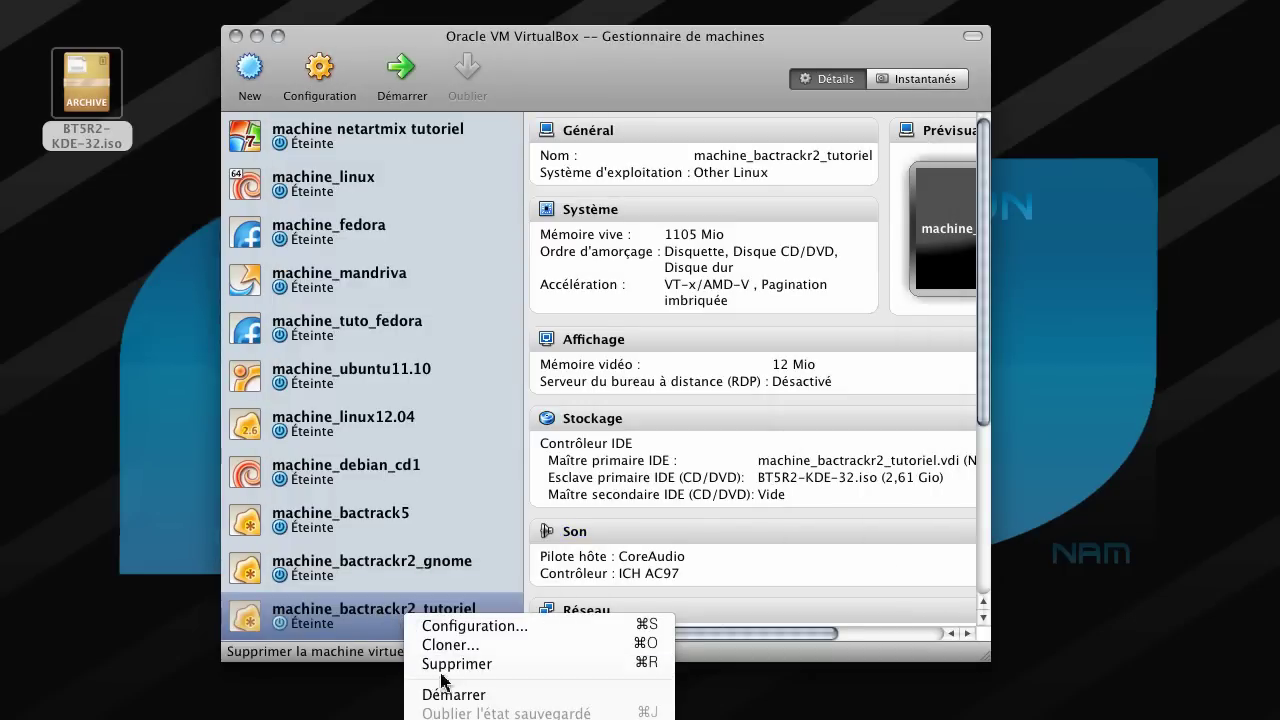
pyautogui.click(368, 621)
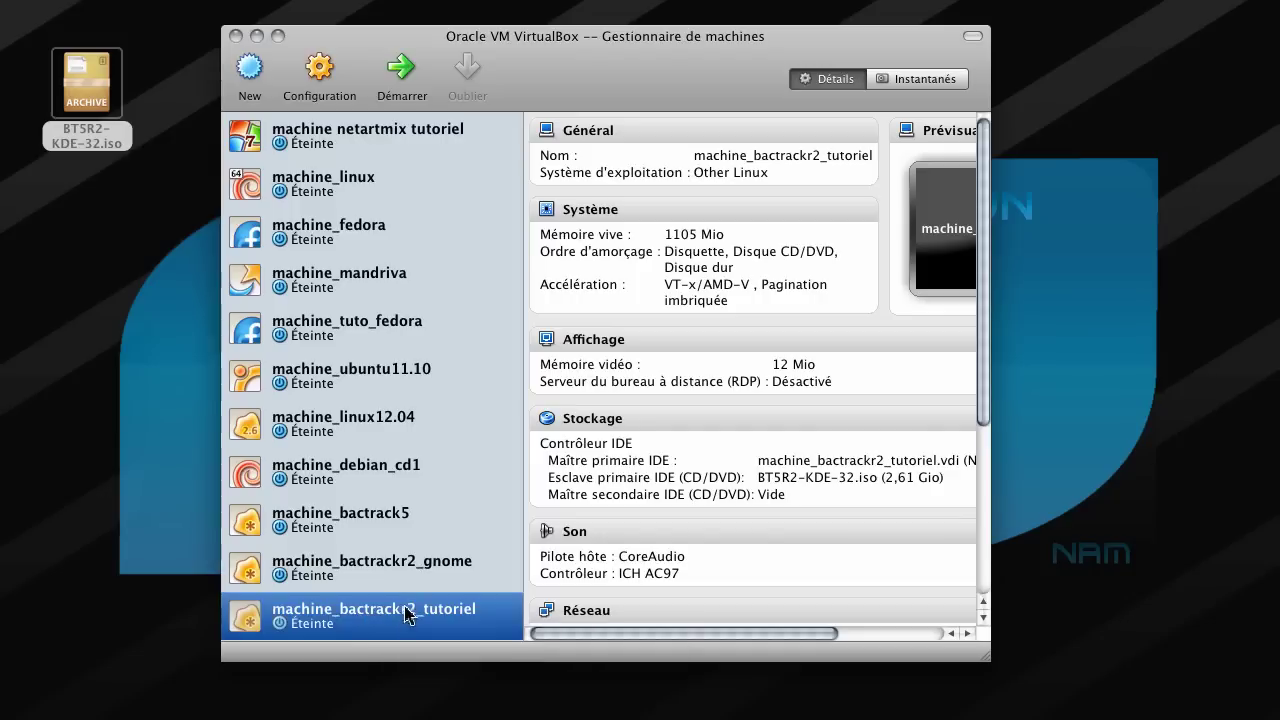
pyautogui.click(410, 75)
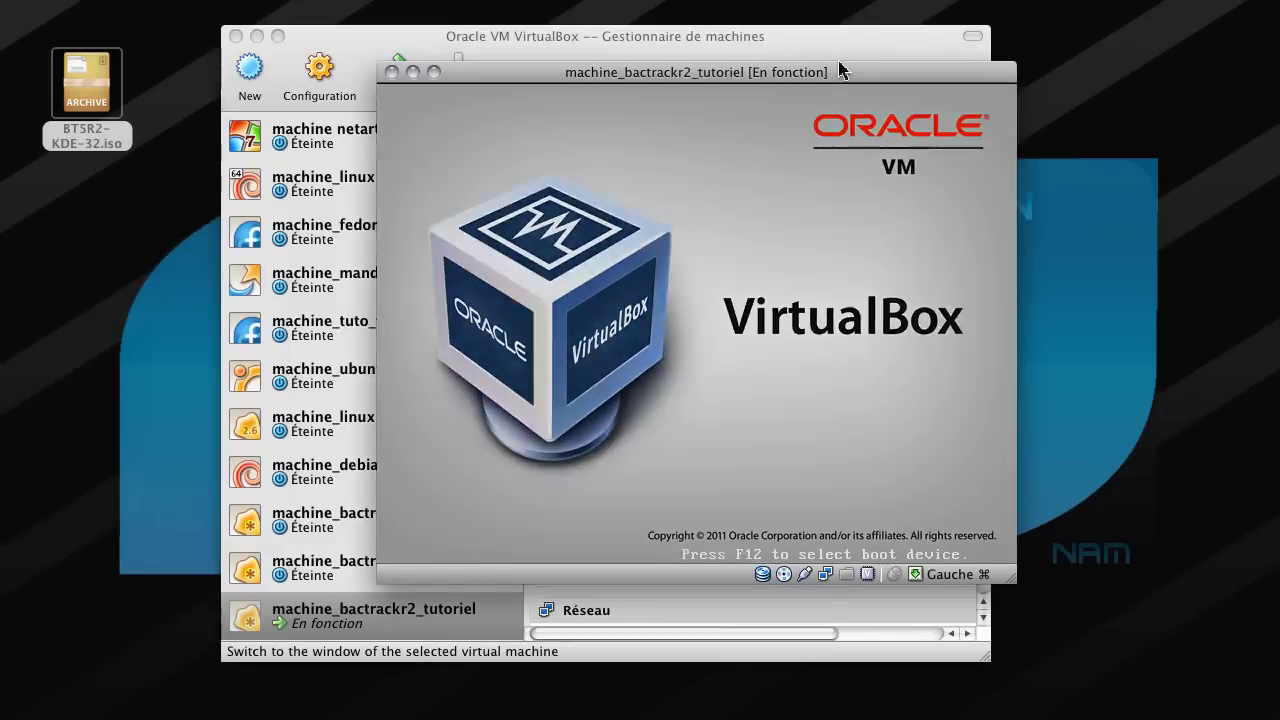
# Enlarge the running virtual machine's window and reposition it to fill most of the desktop height
pyautogui.moveTo(777, 51); pyautogui.dragTo(504, 22)
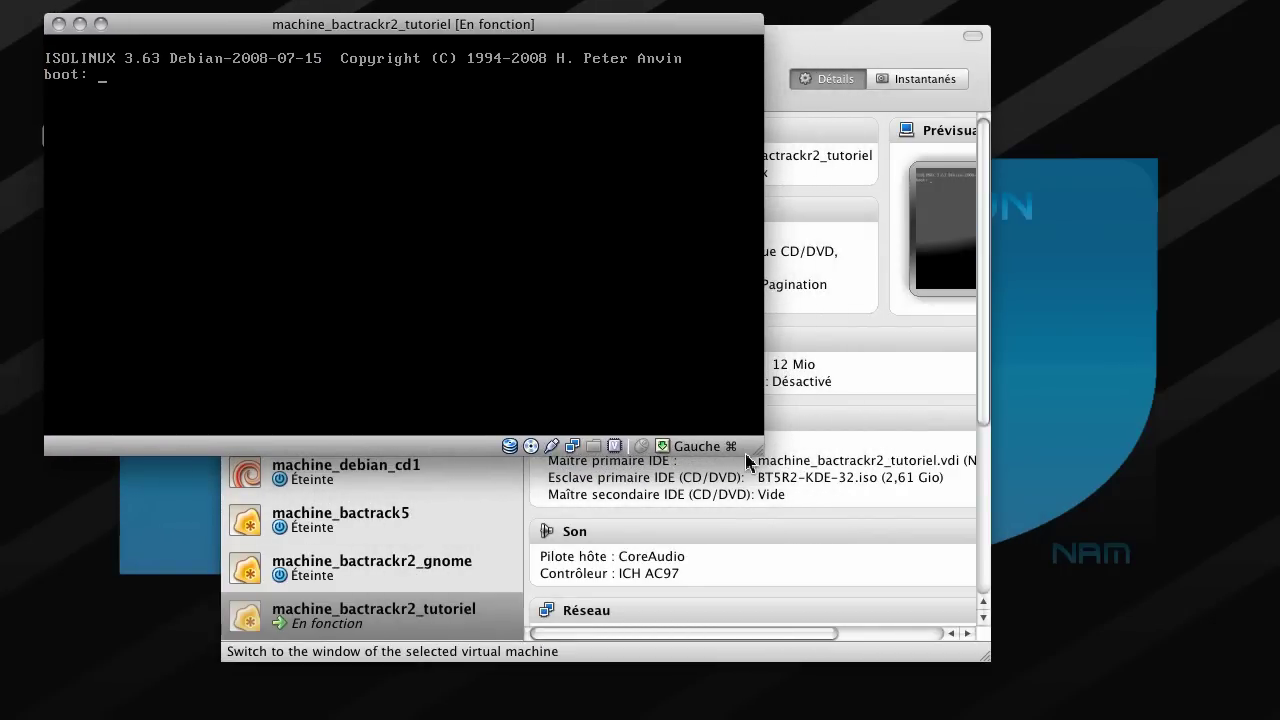
pyautogui.moveTo(758, 453); pyautogui.dragTo(1246, 666)
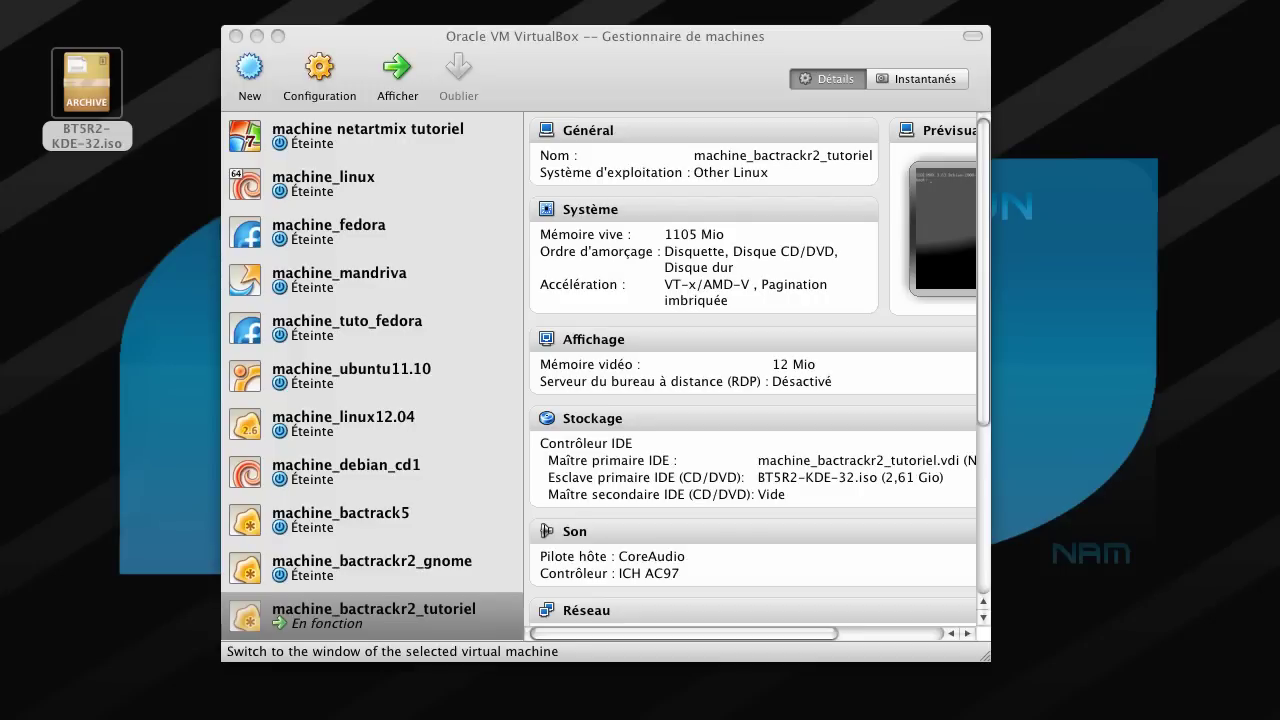
pyautogui.moveTo(228, 69); pyautogui.dragTo(518, 35)
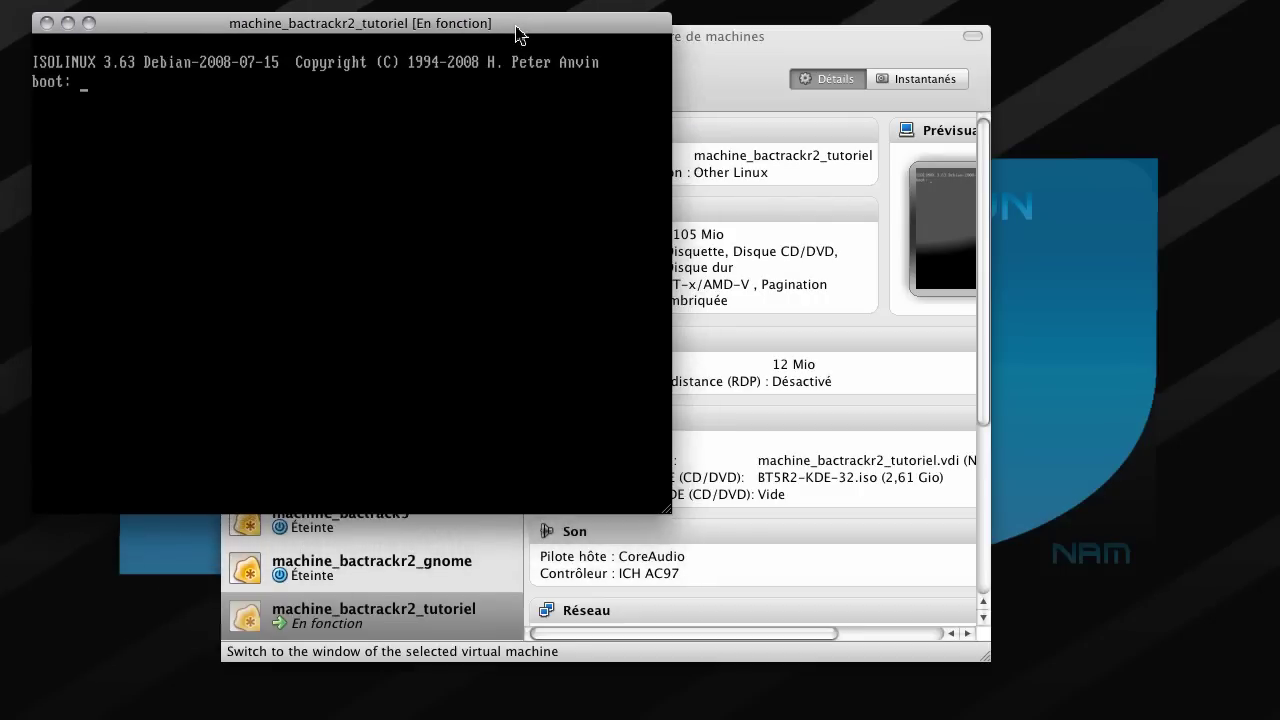
pyautogui.moveTo(669, 511); pyautogui.dragTo(950, 400)
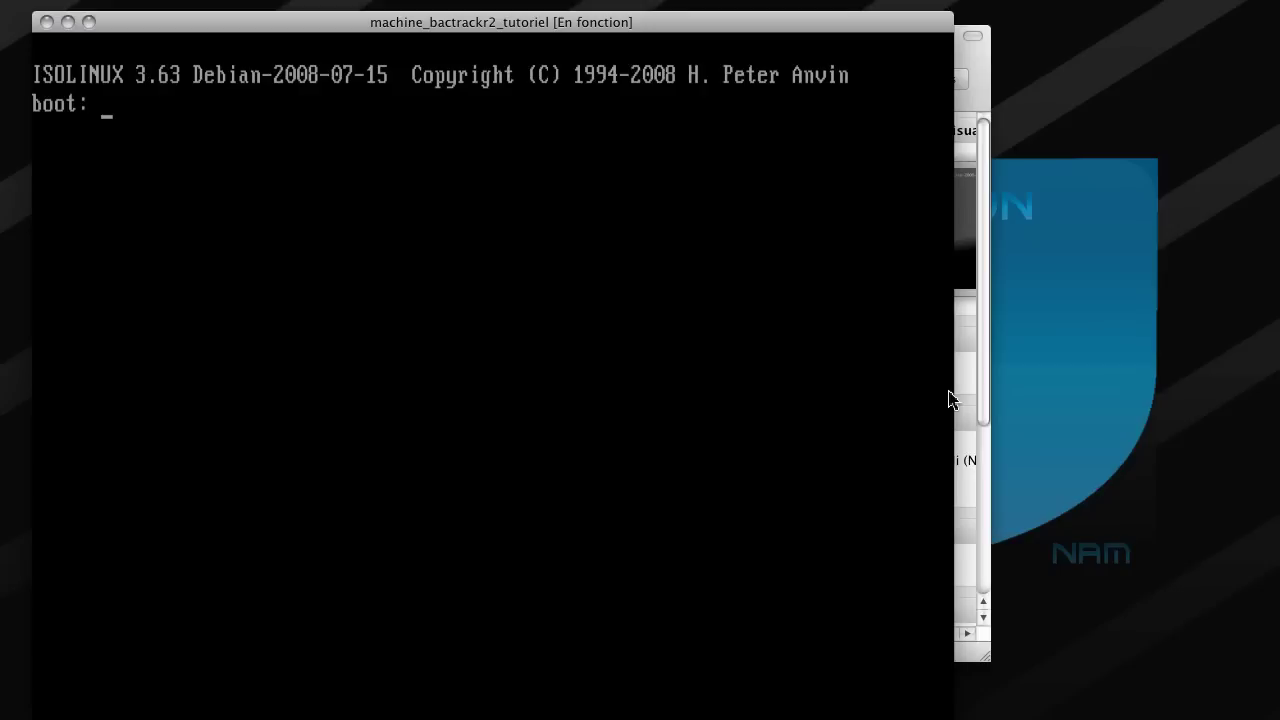
pyautogui.moveTo(855, 23); pyautogui.dragTo(923, 0)
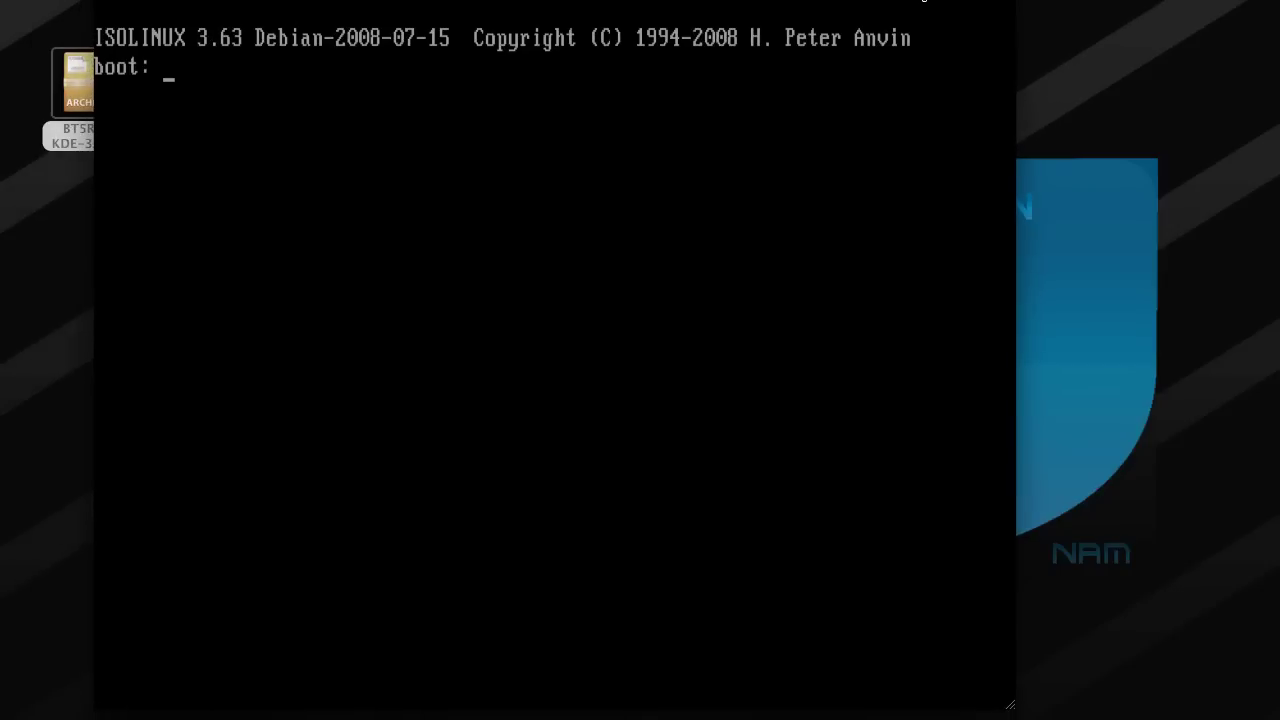
# Fit the virtual machine's window on the desktop and boot the live CD with BackTrack Text - Default Boot Text Mode
pyautogui.moveTo(1007, 704); pyautogui.dragTo(1018, 710)
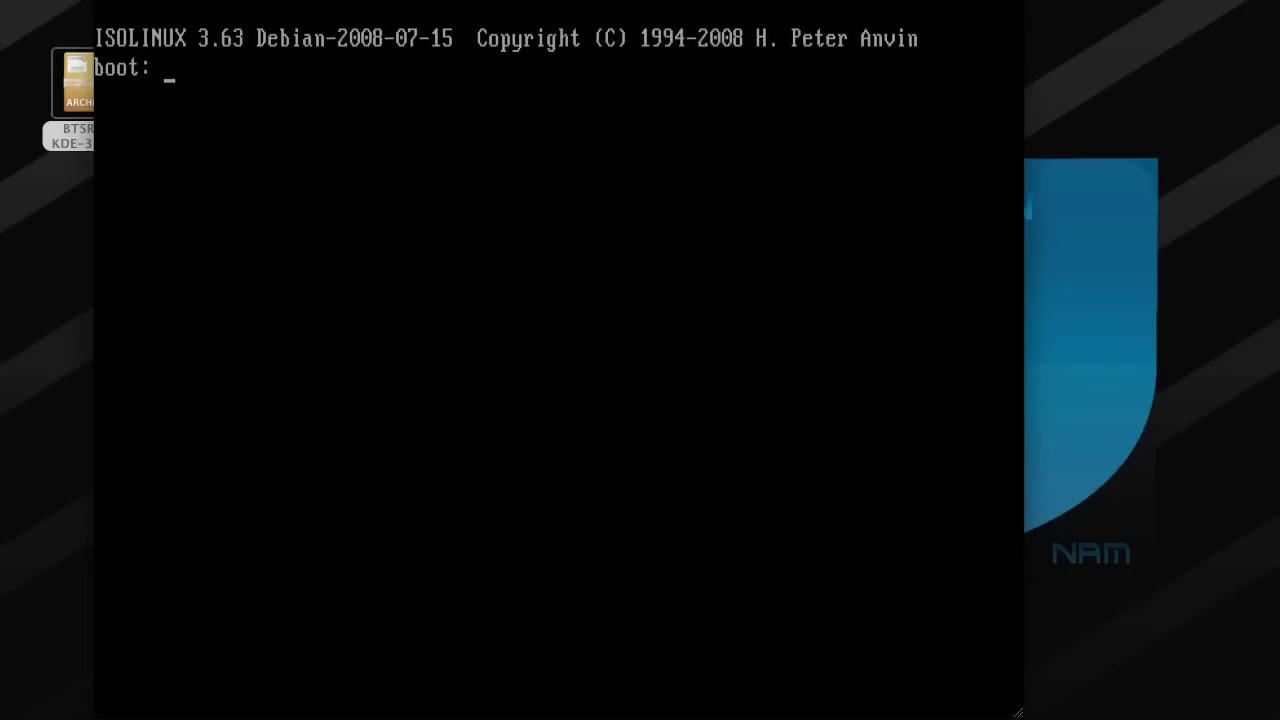
pyautogui.moveTo(530, 0); pyautogui.dragTo(560, 0)
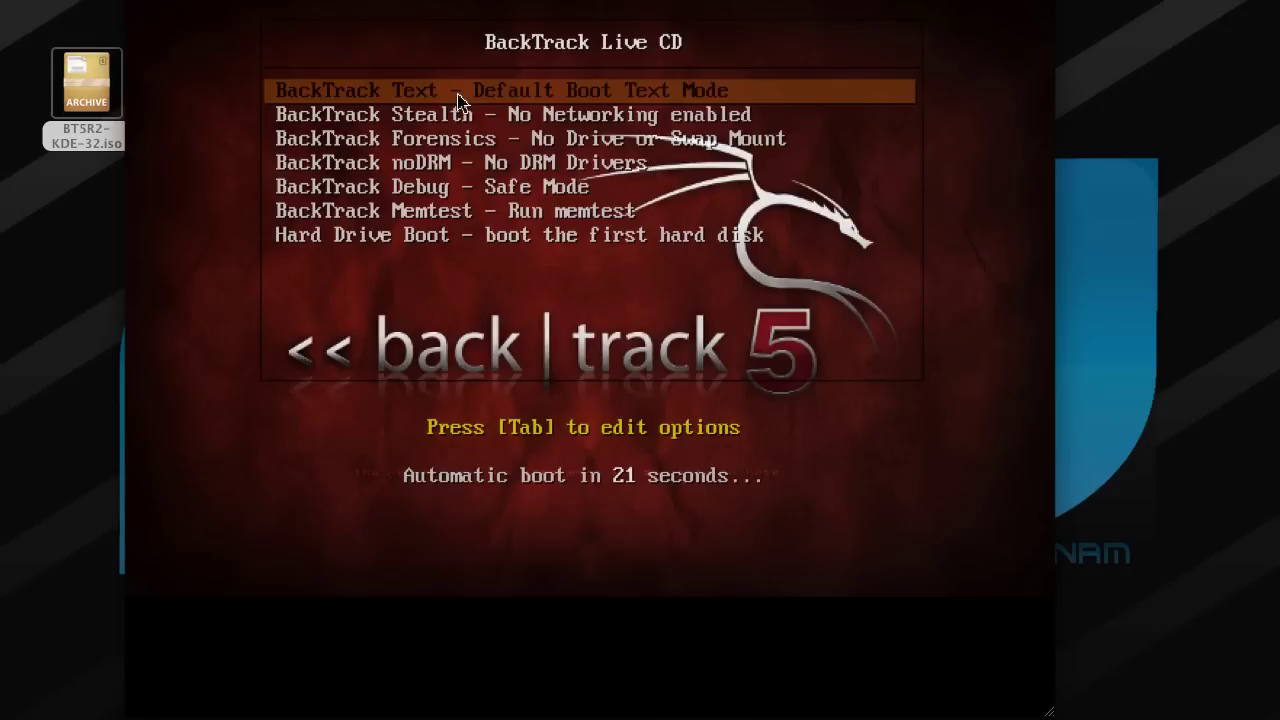
pyautogui.press('Return')
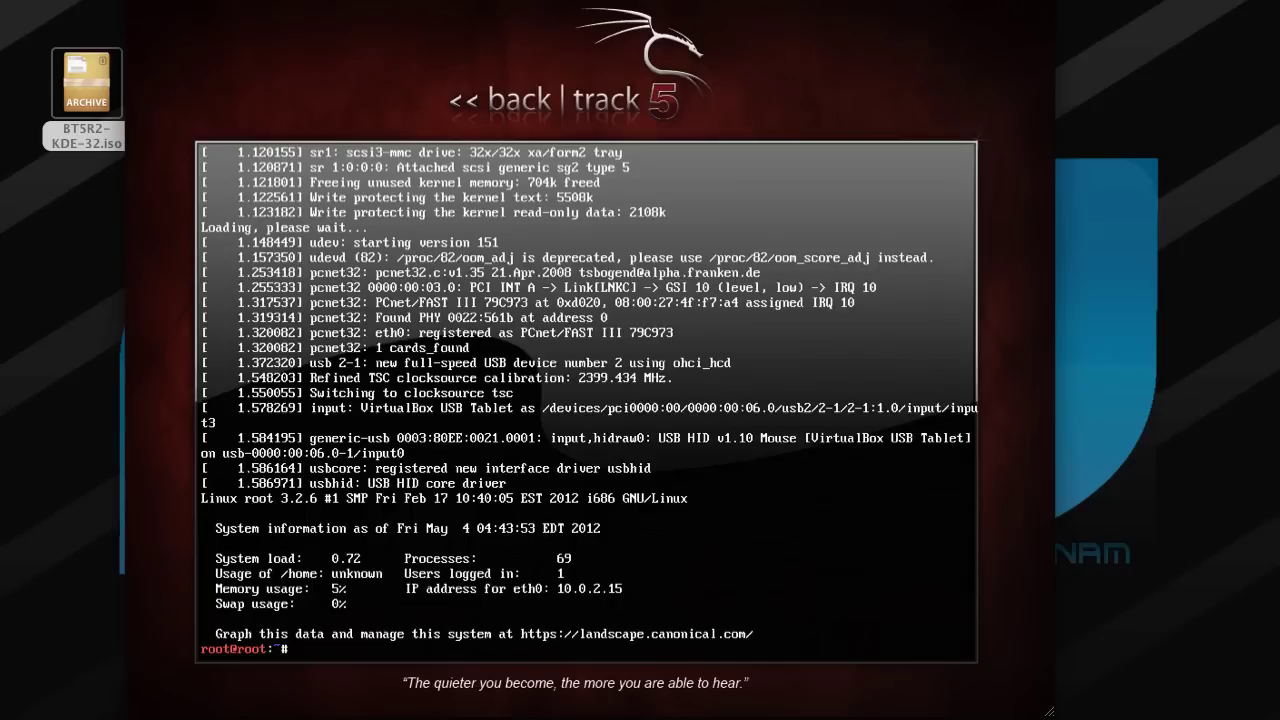
# Start the live system's graphical desktop with startx and let KDE permanently forget the removed sound devices
pyautogui.write('stqrt')
pyautogui.press('BackSpace')
pyautogui.press('BackSpace')
pyautogui.press('BackSpace')
pyautogui.write('artx')
pyautogui.press('Return')
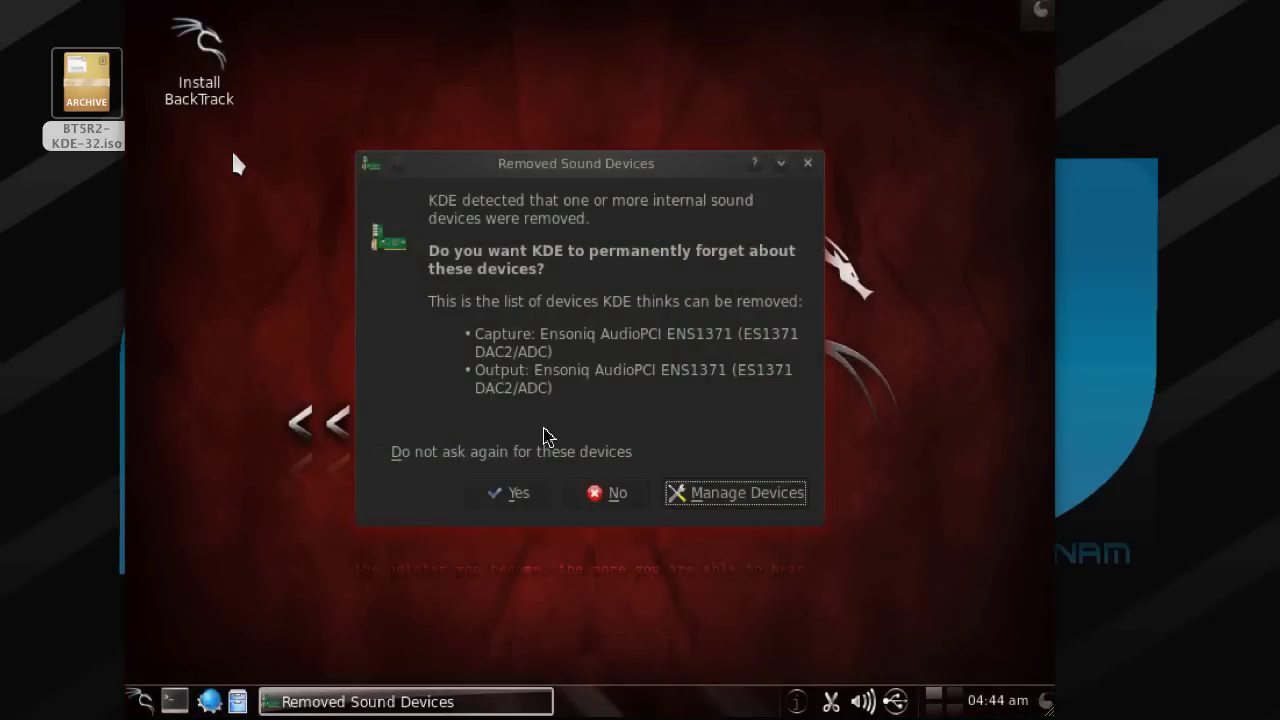
pyautogui.click(524, 491)
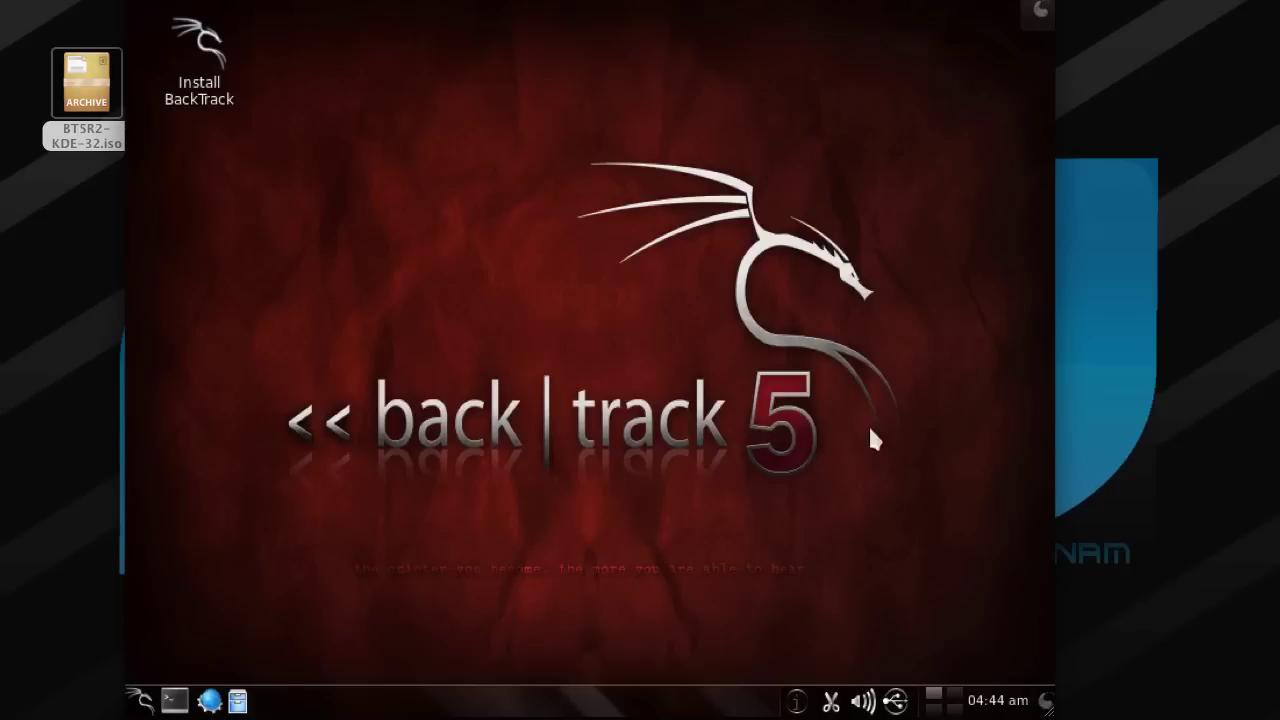
pyautogui.click(1046, 702)
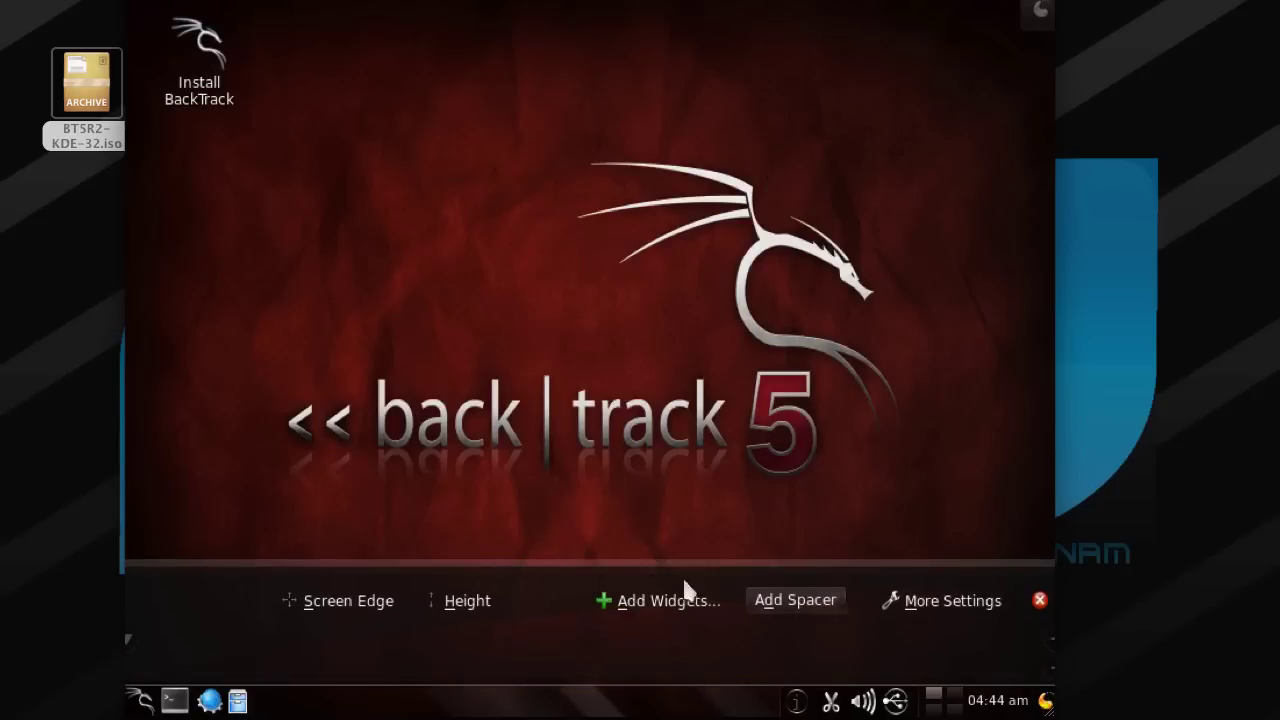
pyautogui.click(259, 206)
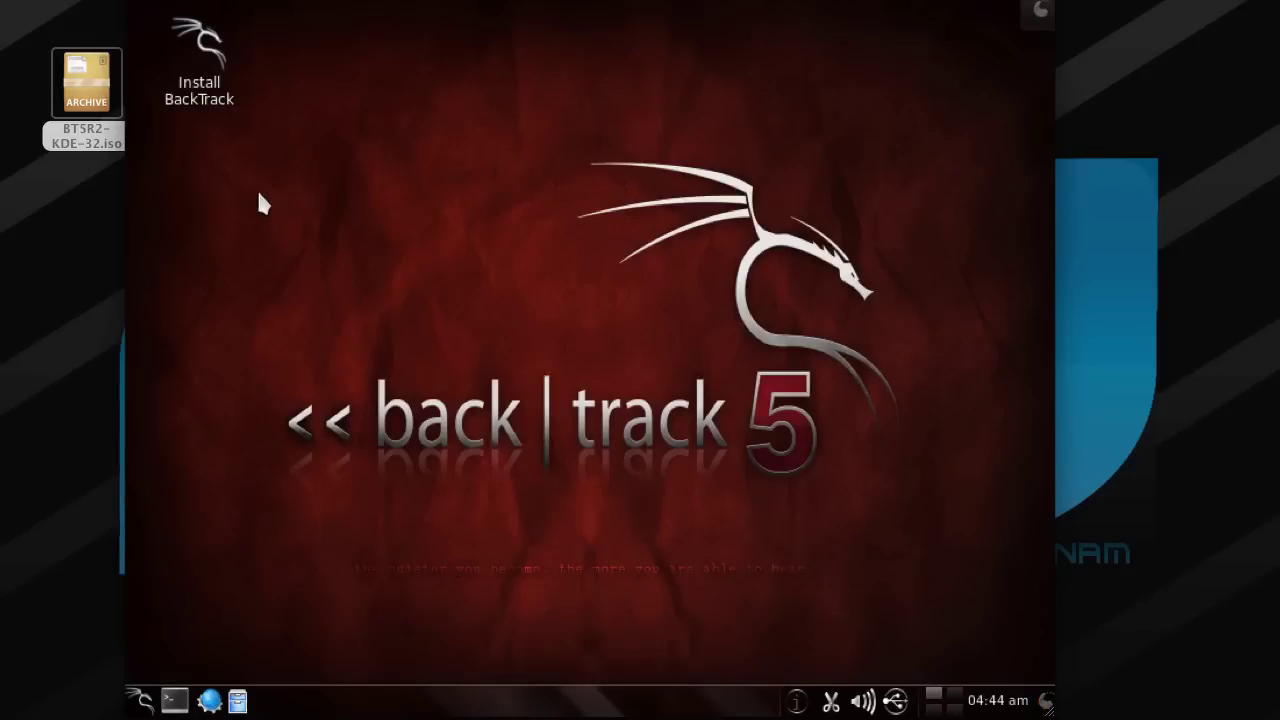
# Launch the BackTrack installer from the live desktop and choose Français as the installation language
pyautogui.click(210, 68)
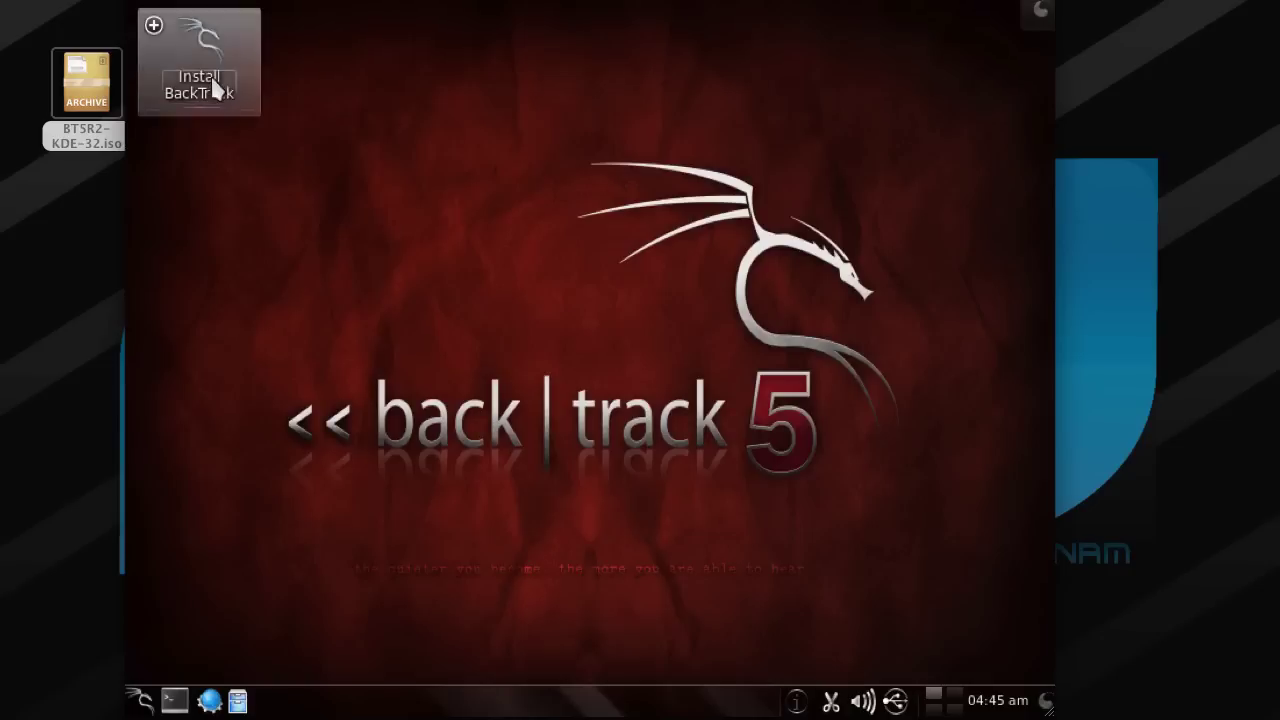
pyautogui.rightClick(215, 86)
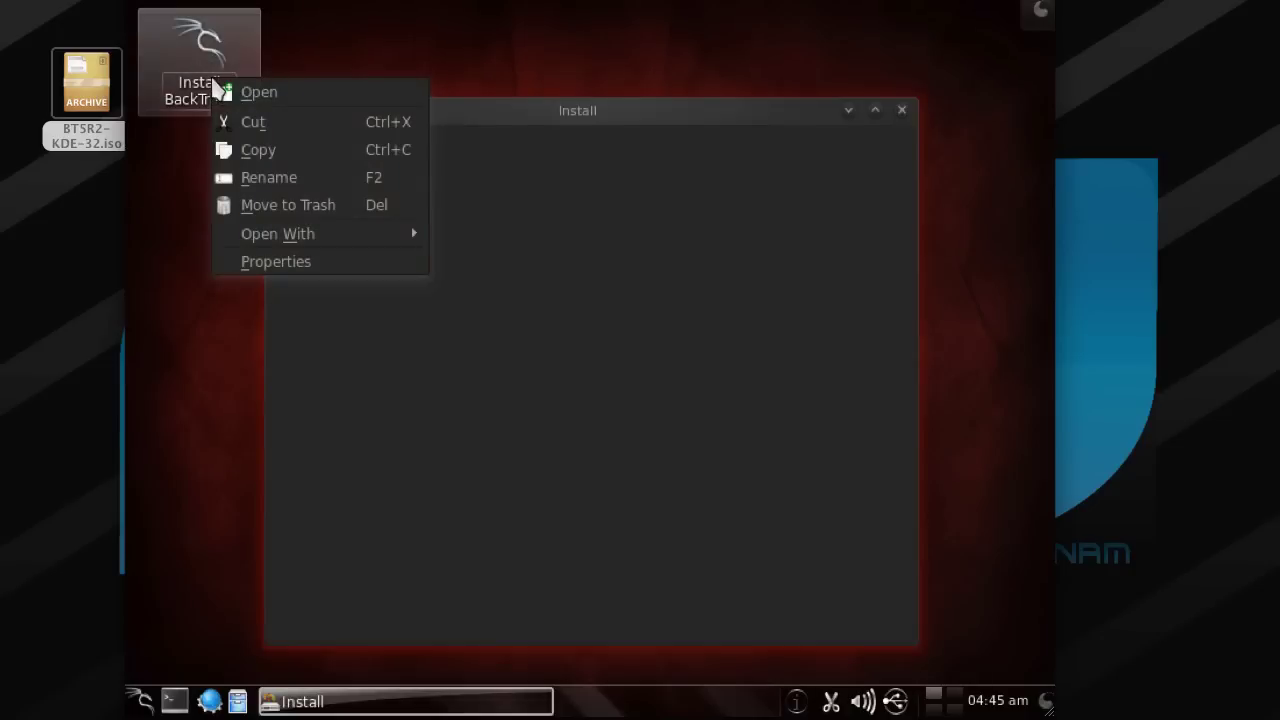
pyautogui.click(492, 42)
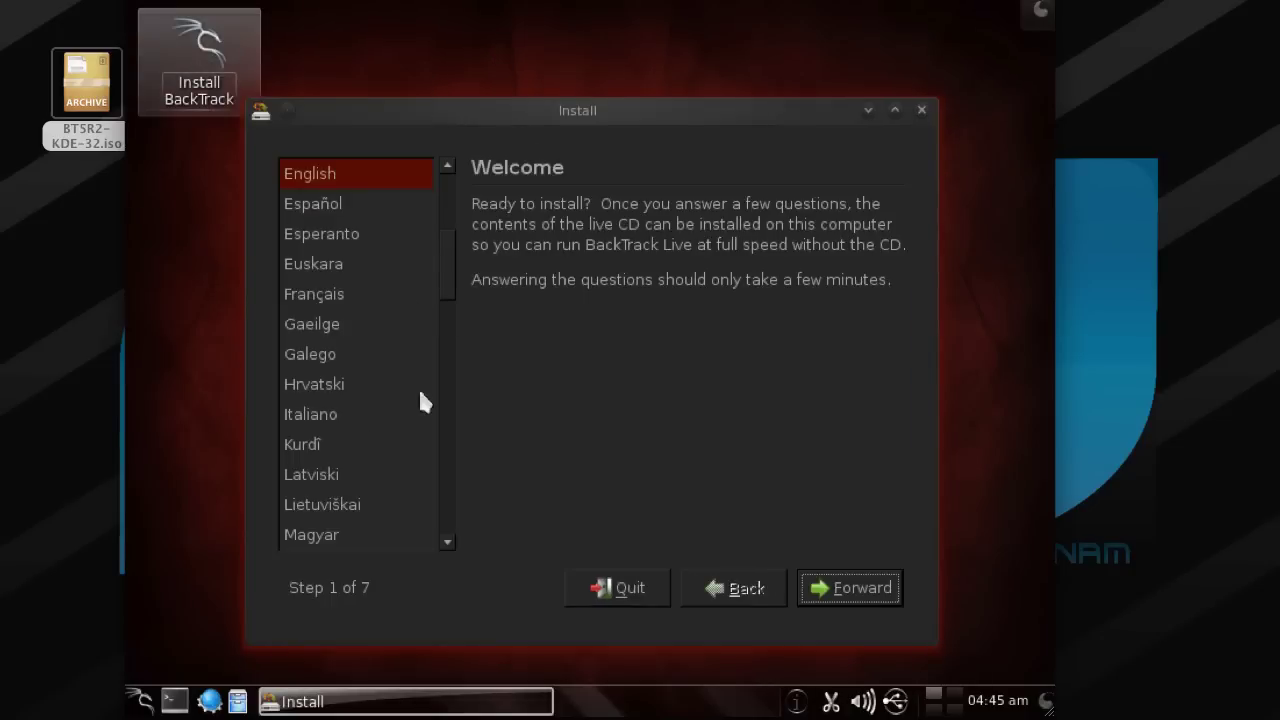
pyautogui.click(368, 296)
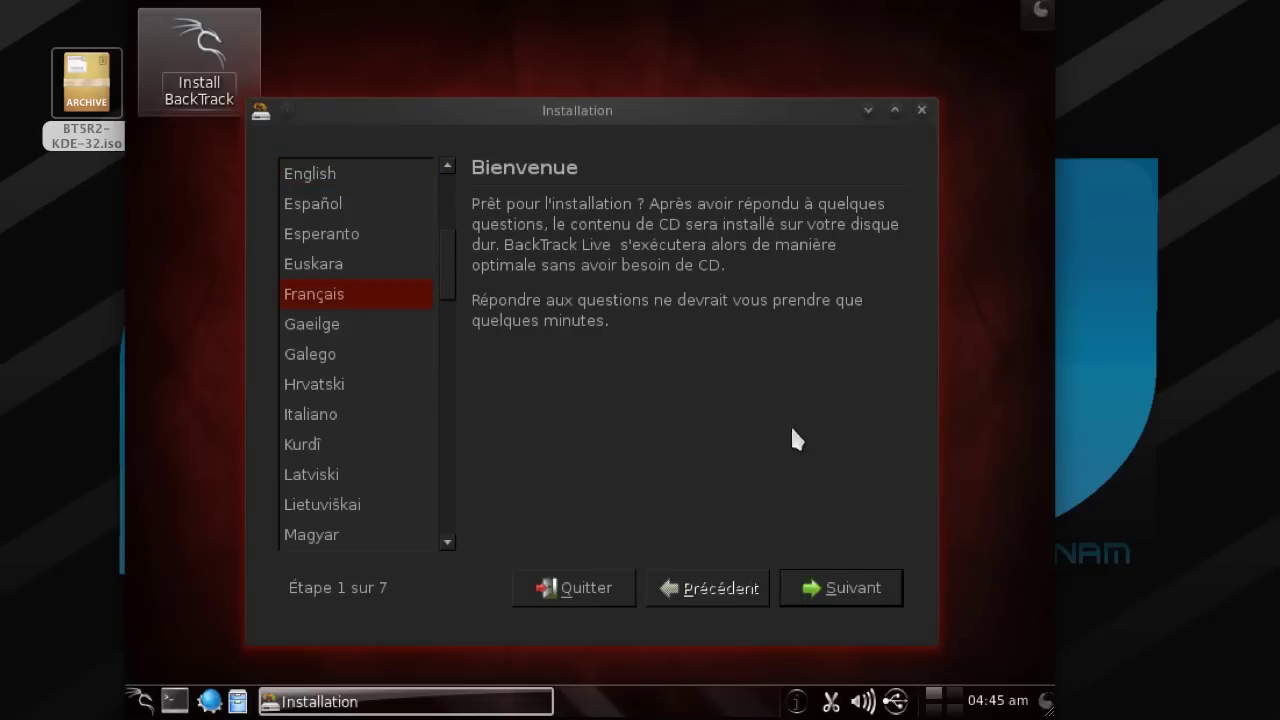
pyautogui.press('Return')
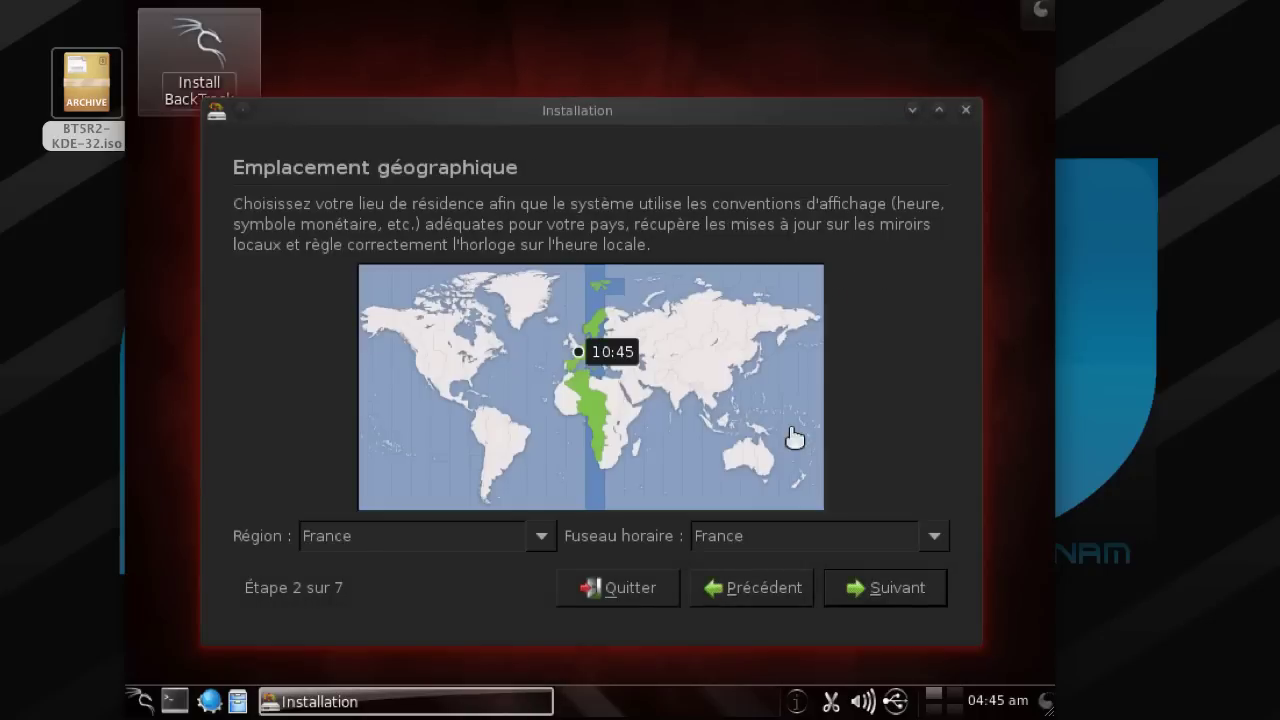
# Accept France as the region and time zone and start the installation with the France - Autre keyboard layout
pyautogui.press('Return')
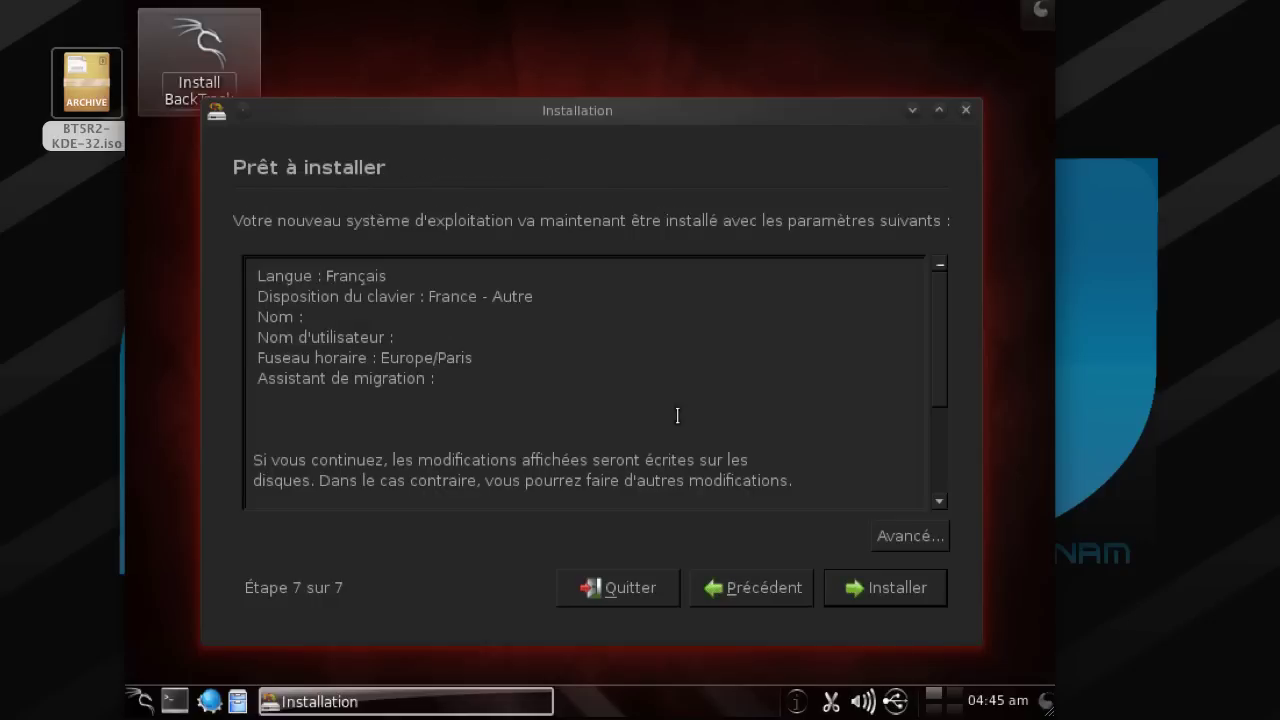
pyautogui.press('Return')
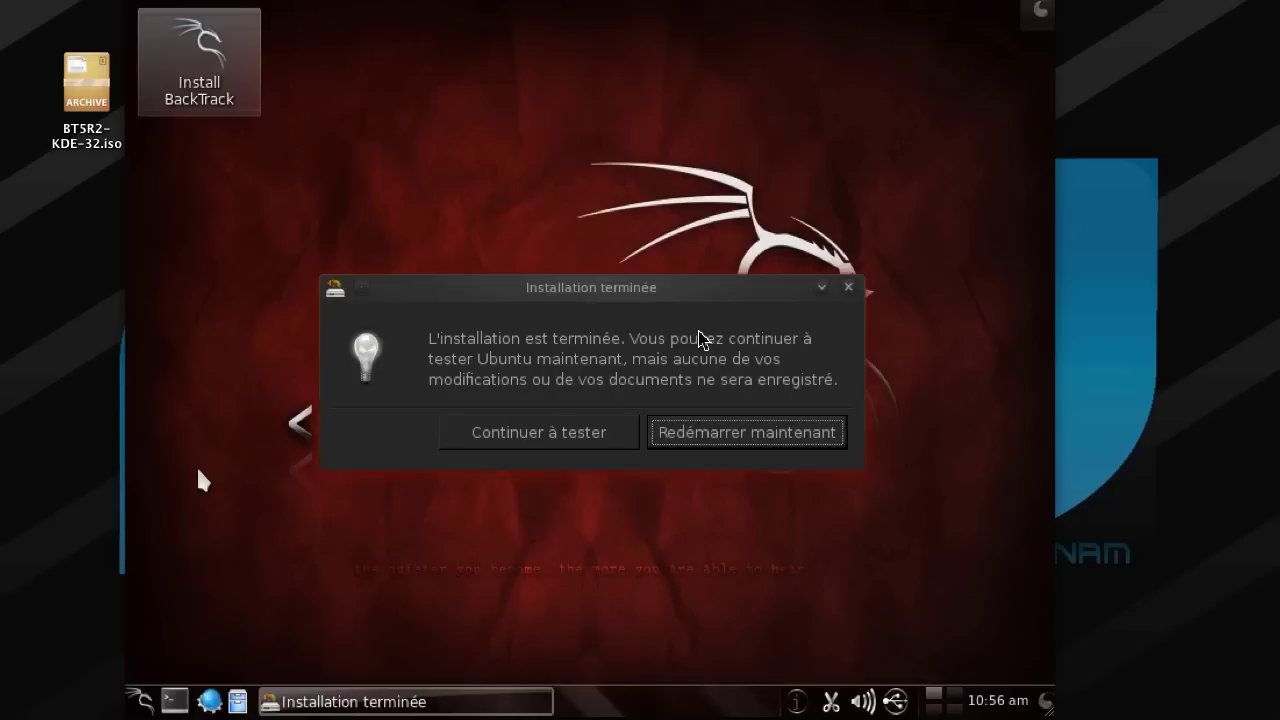
# Restart the machine from the finished installation and log in as root with the account password
pyautogui.click(751, 432)
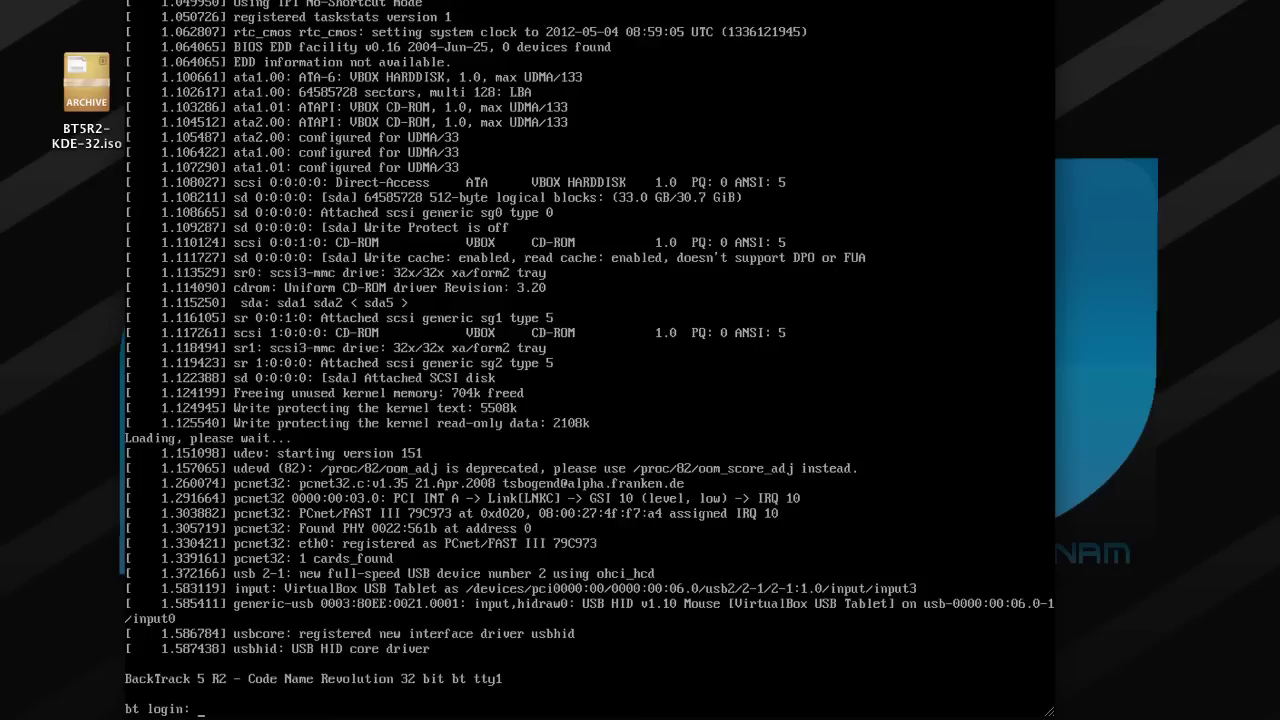
pyautogui.write('oot')
pyautogui.press('Return')
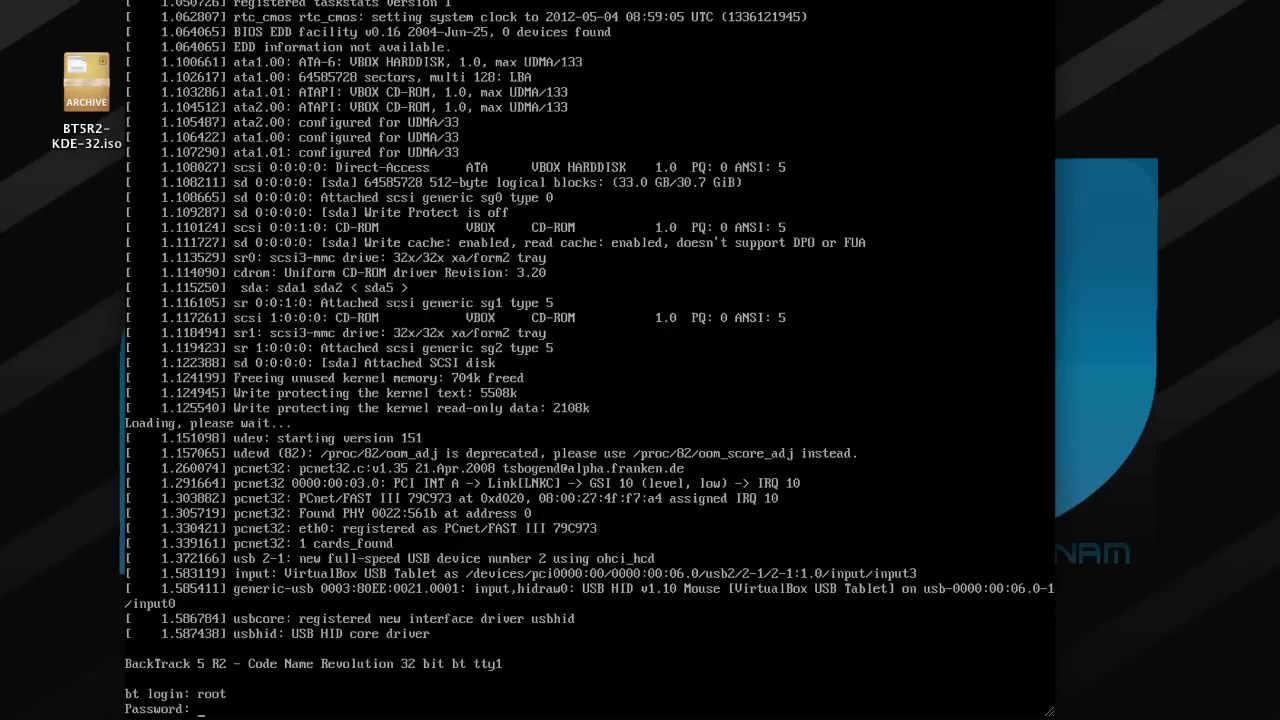
pyautogui.press('Return')
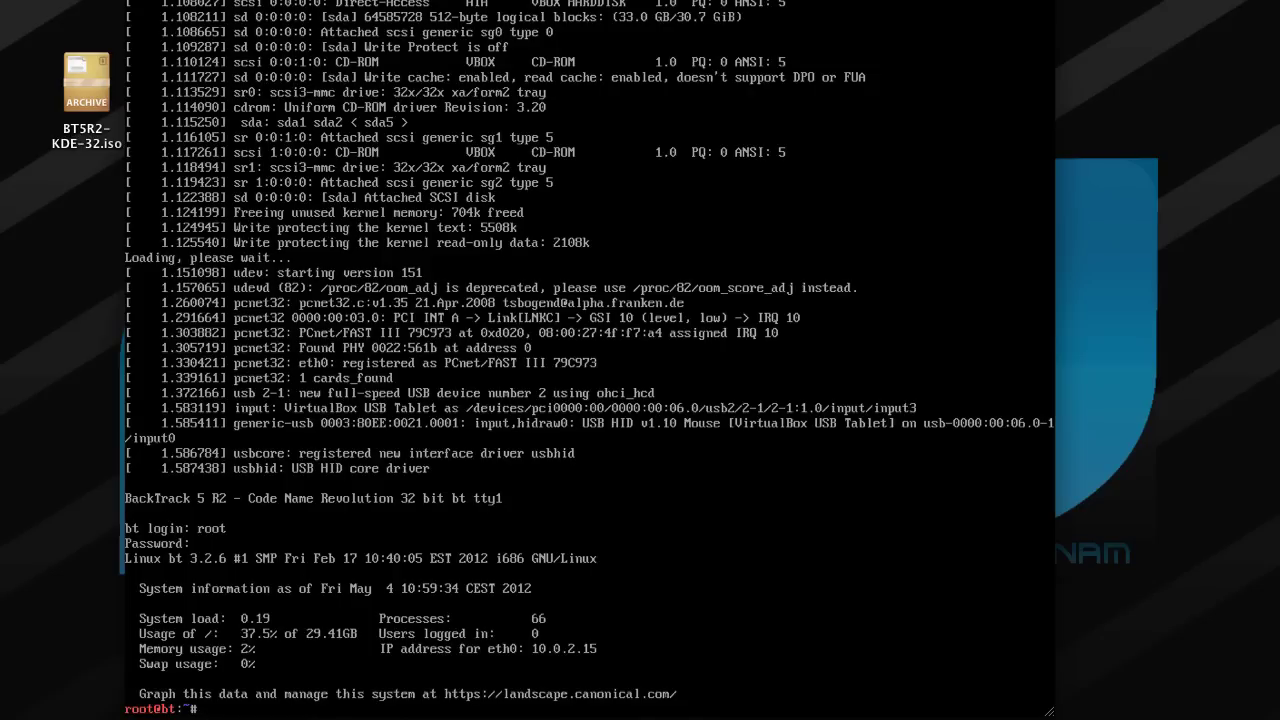
# Launch the installed system's graphical desktop with startx and have KDE permanently forget the removed sound devices
pyautogui.write('startx')
pyautogui.press('Return')
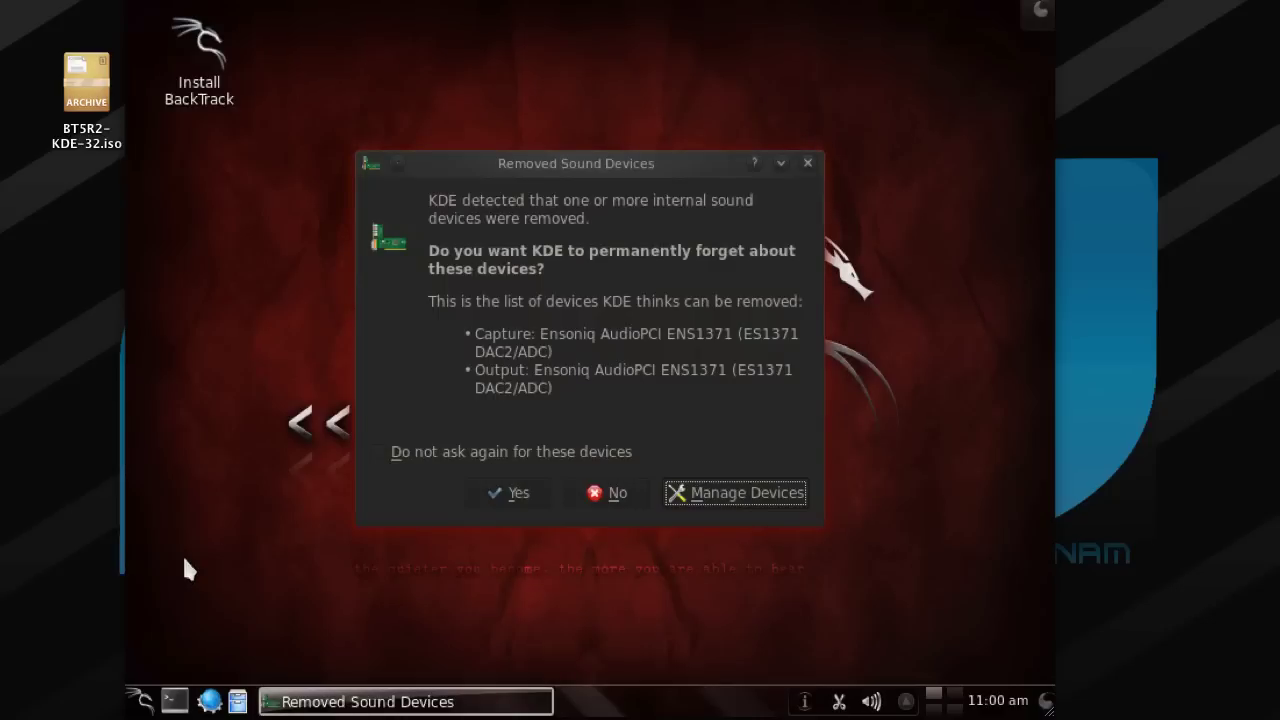
pyautogui.click(519, 500)
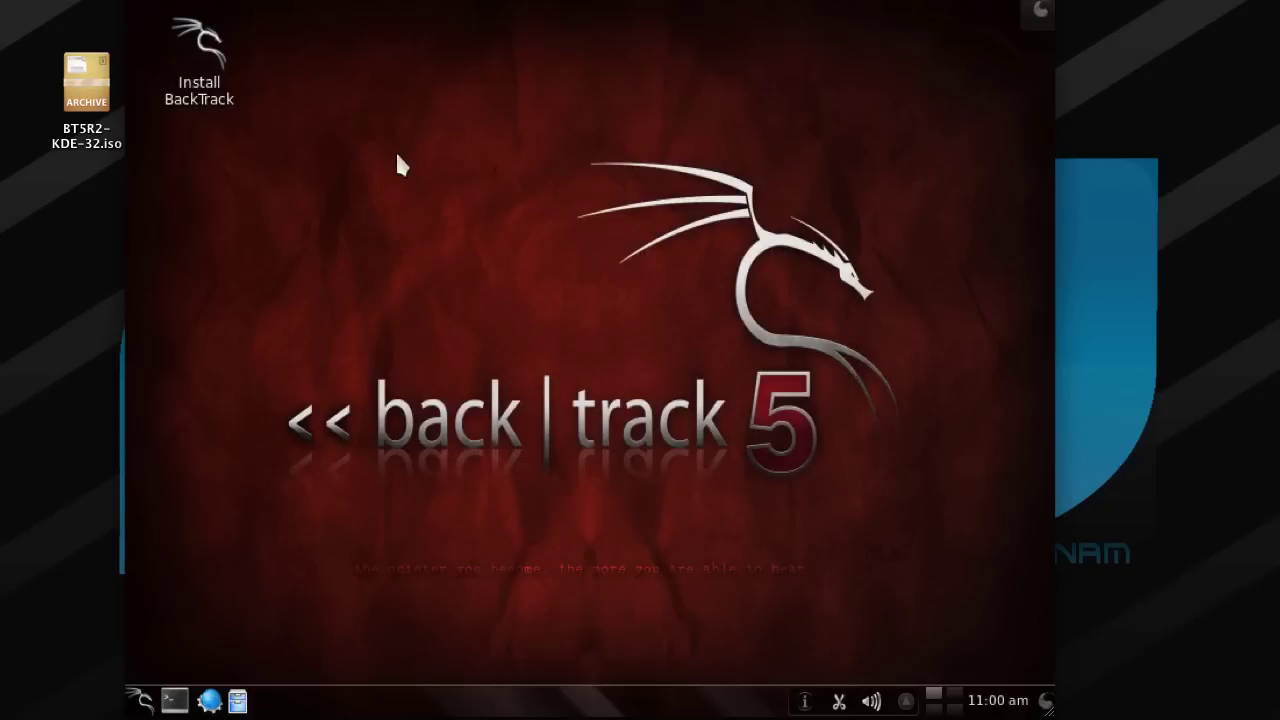
# Open the Locale settings in KDE's System Settings and check which languages can be added
pyautogui.click(145, 702)
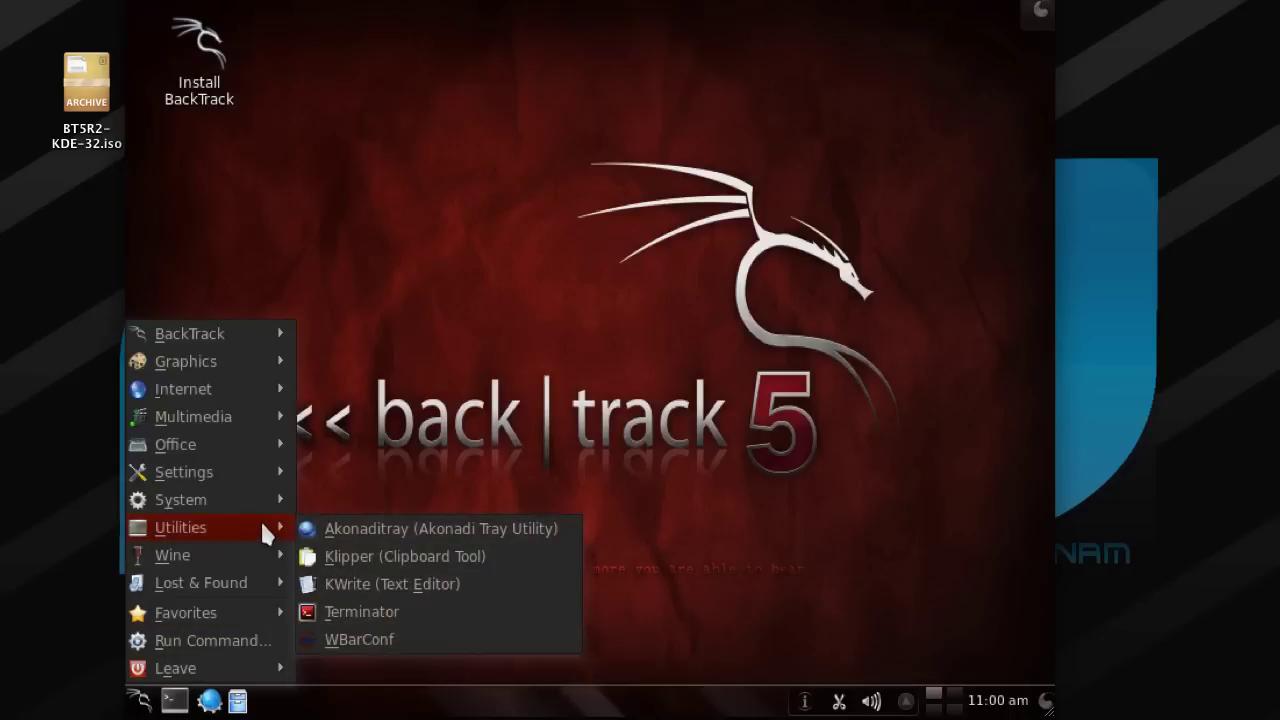
pyautogui.moveTo(286, 500)
pyautogui.moveTo(250, 535)
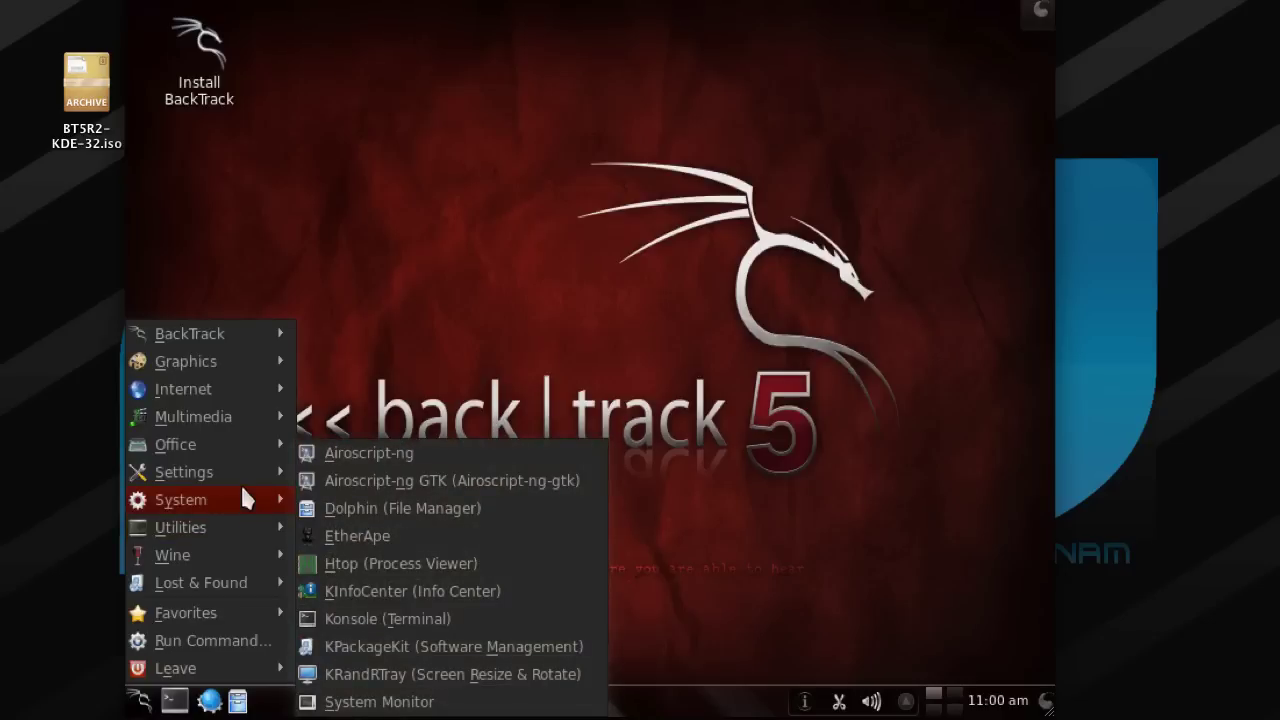
pyautogui.moveTo(240, 481)
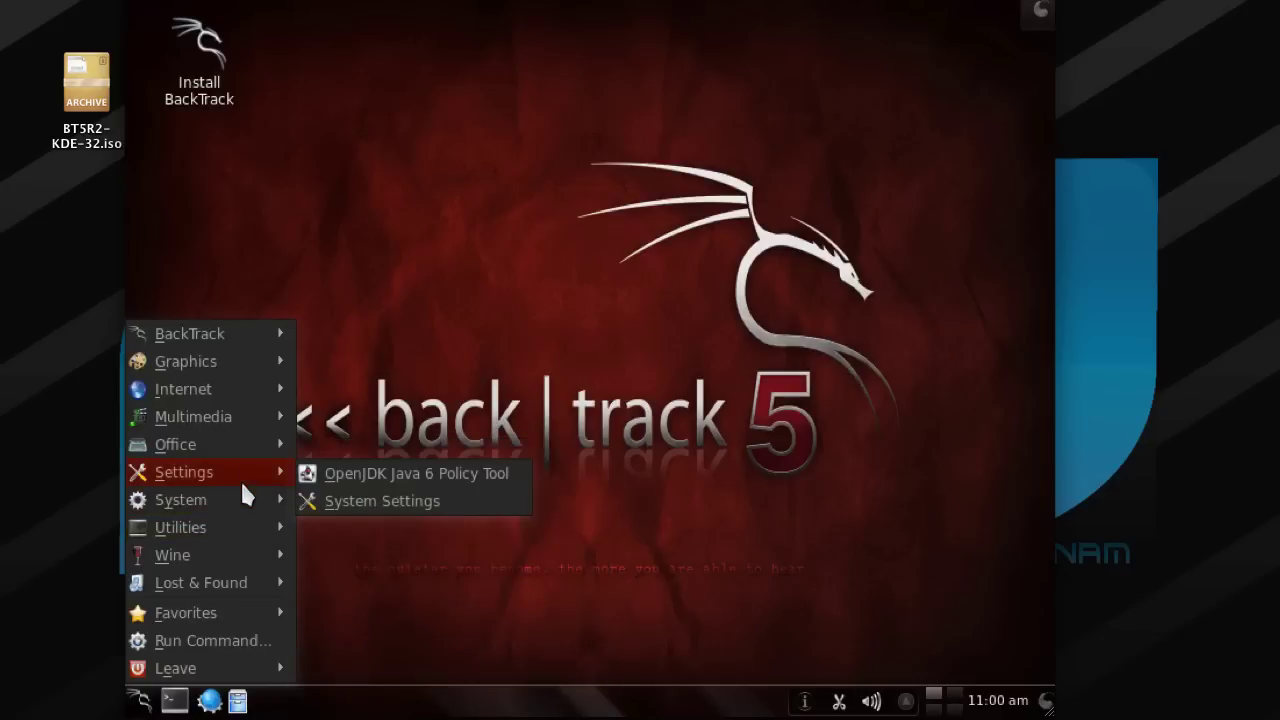
pyautogui.click(383, 500)
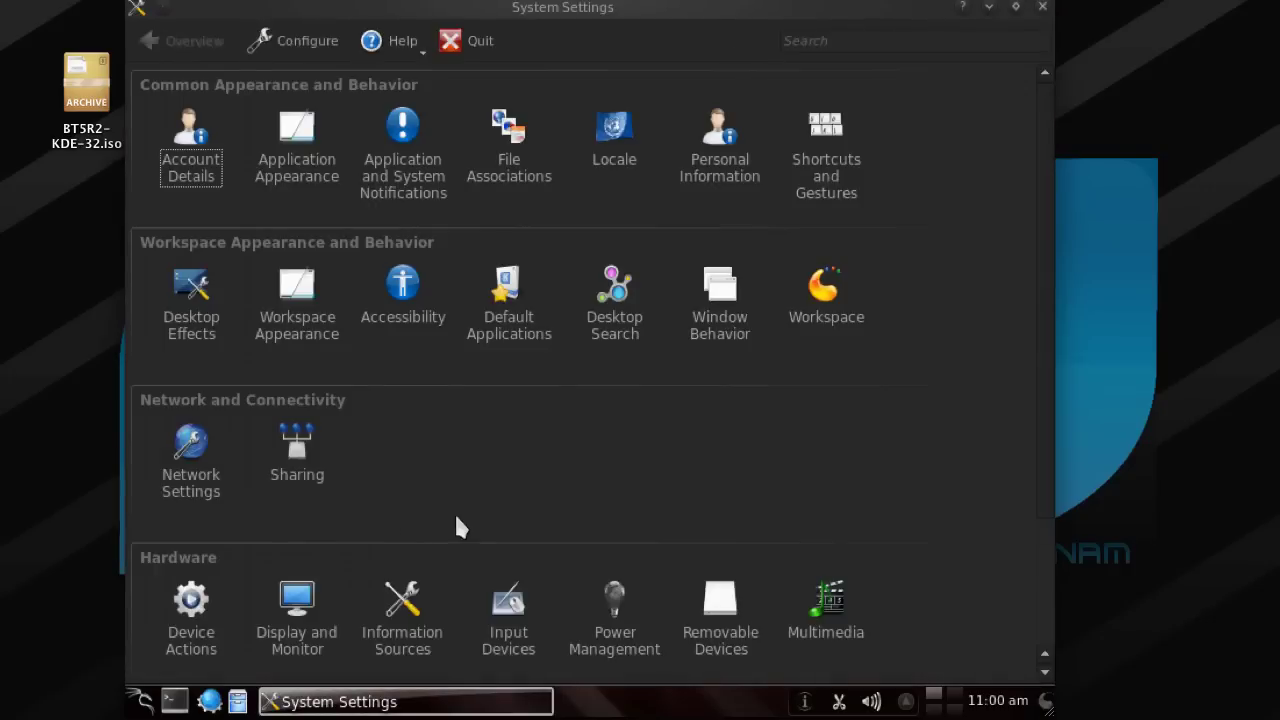
pyautogui.click(630, 135)
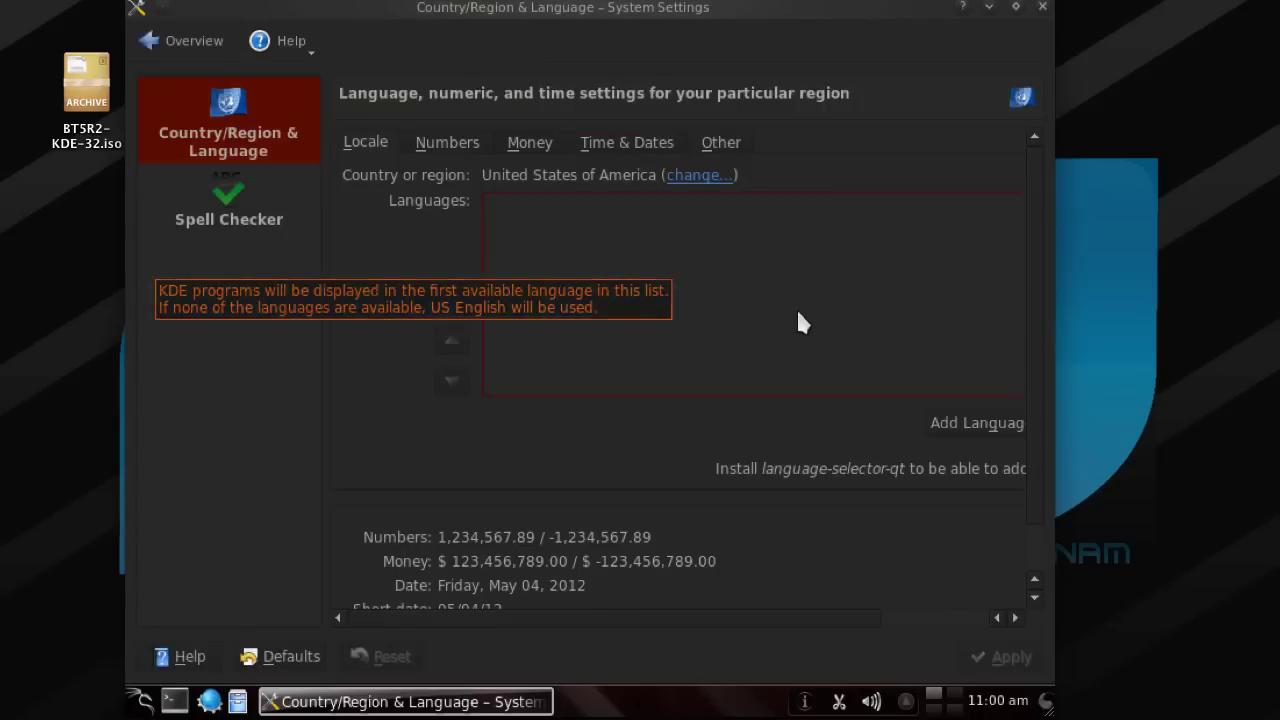
pyautogui.click(942, 423)
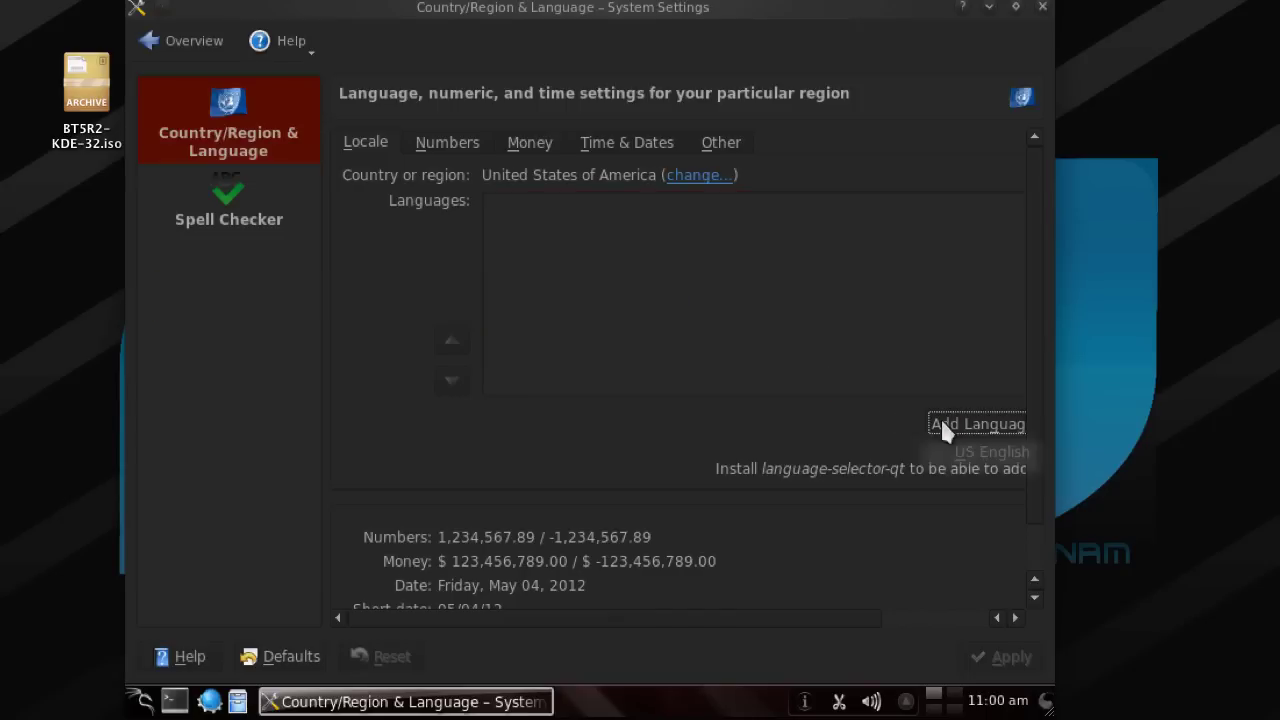
pyautogui.click(770, 431)
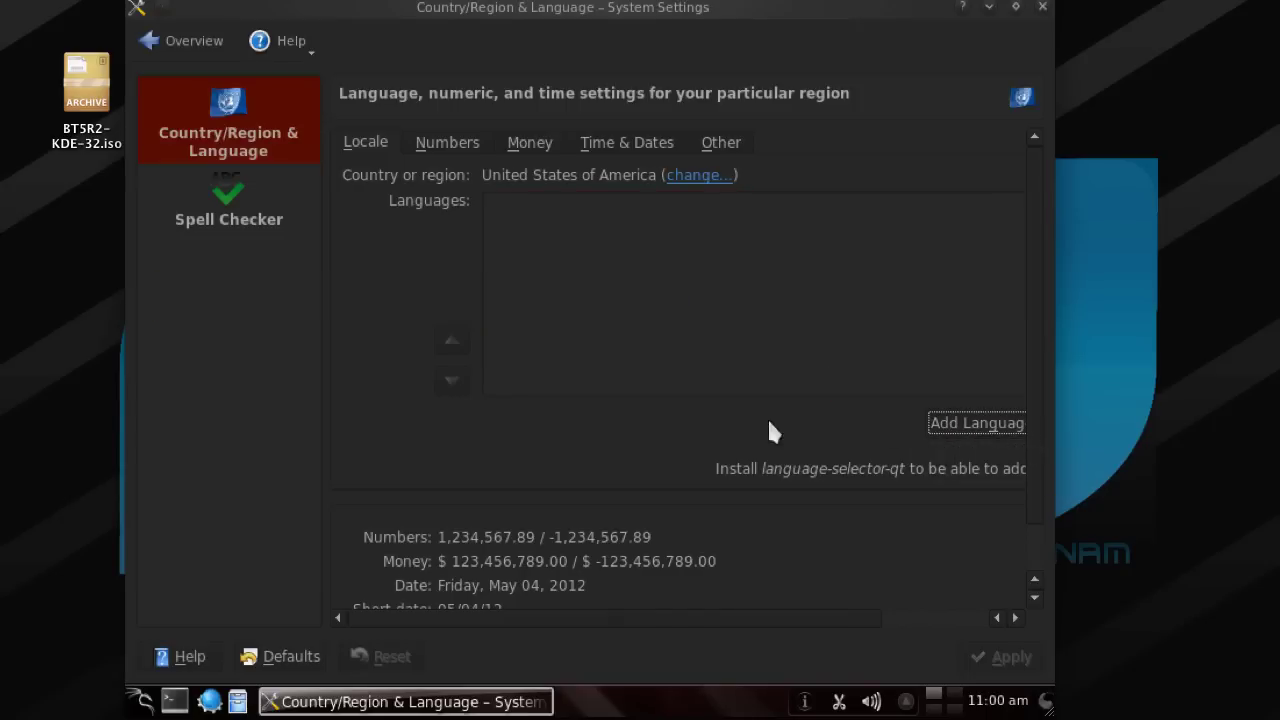
# Change the country or region to France, under Europe, Western
pyautogui.click(694, 176)
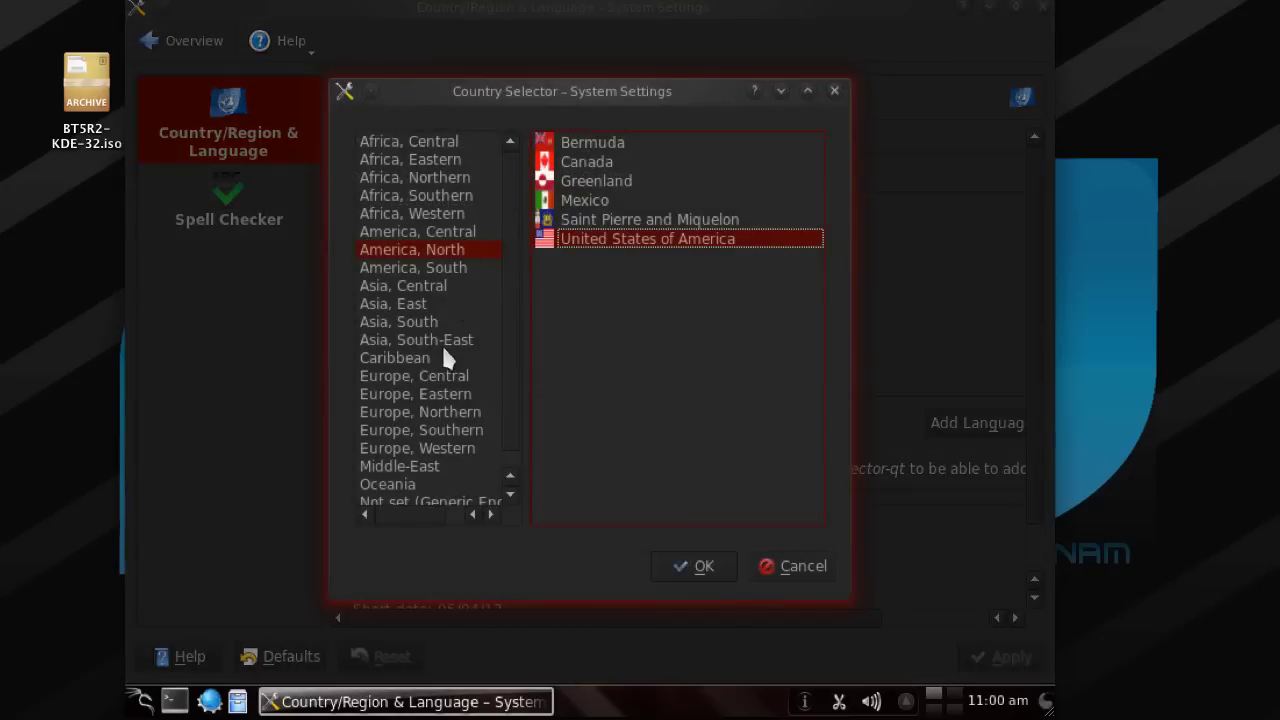
pyautogui.click(434, 447)
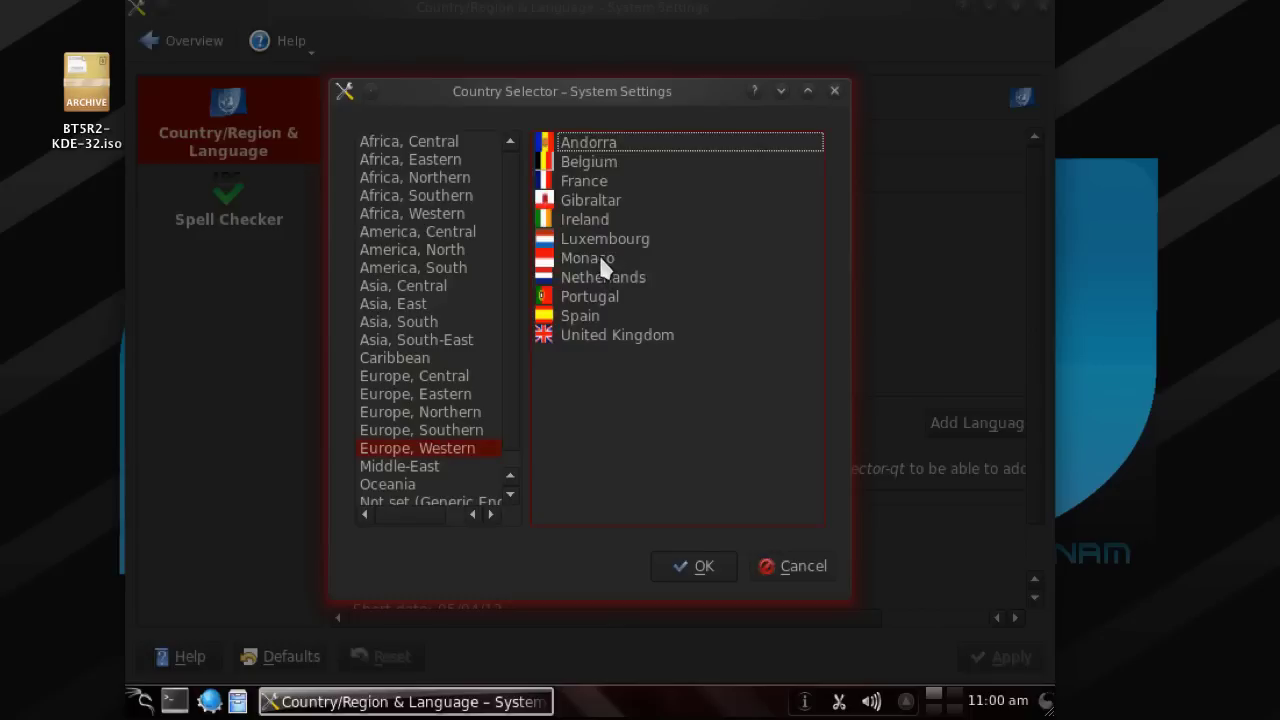
pyautogui.doubleClick(580, 184)
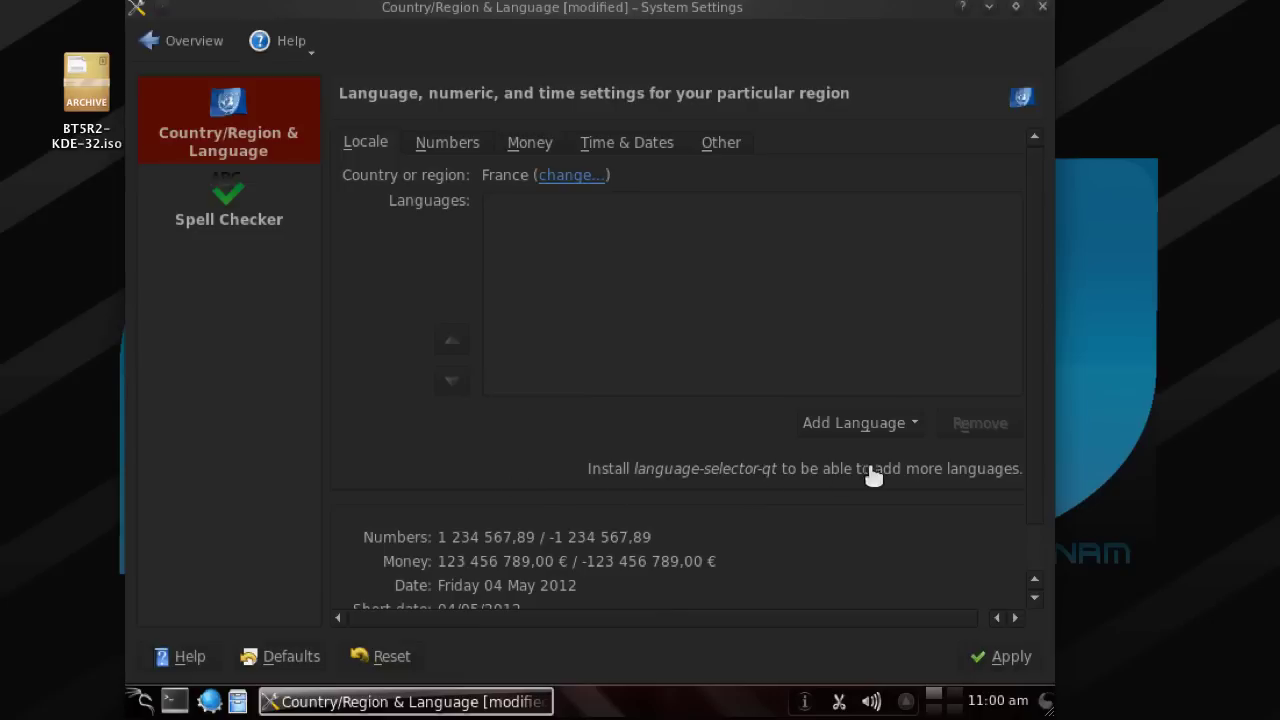
# Open a terminal, shrink its window and move it clear of the note about adding more languages
pyautogui.click(176, 701)
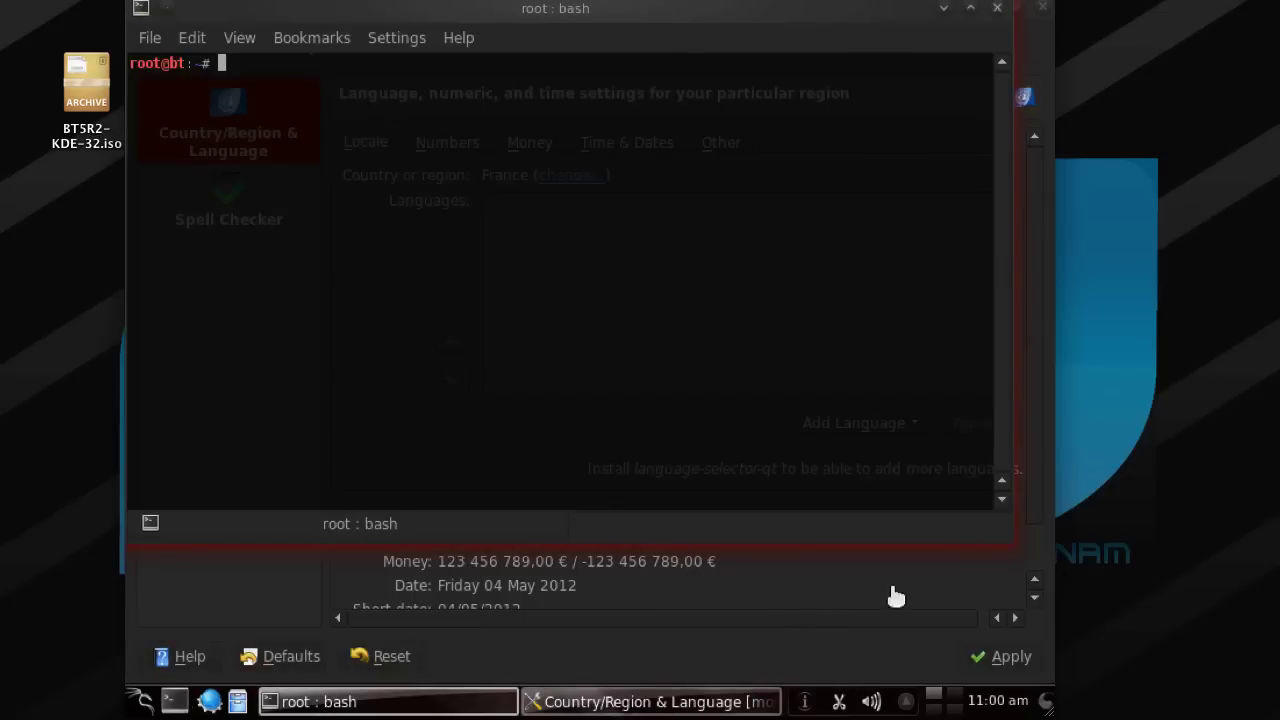
pyautogui.moveTo(993, 538); pyautogui.dragTo(874, 380)
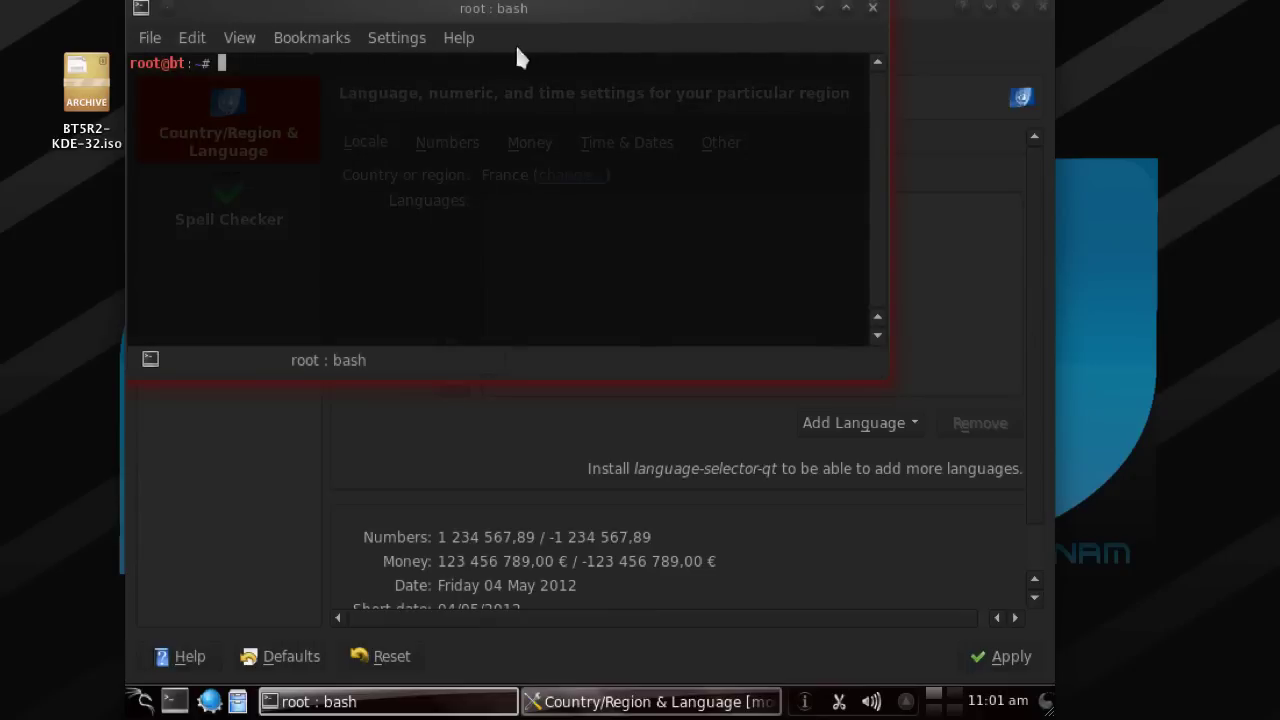
pyautogui.moveTo(572, 20); pyautogui.dragTo(700, 60)
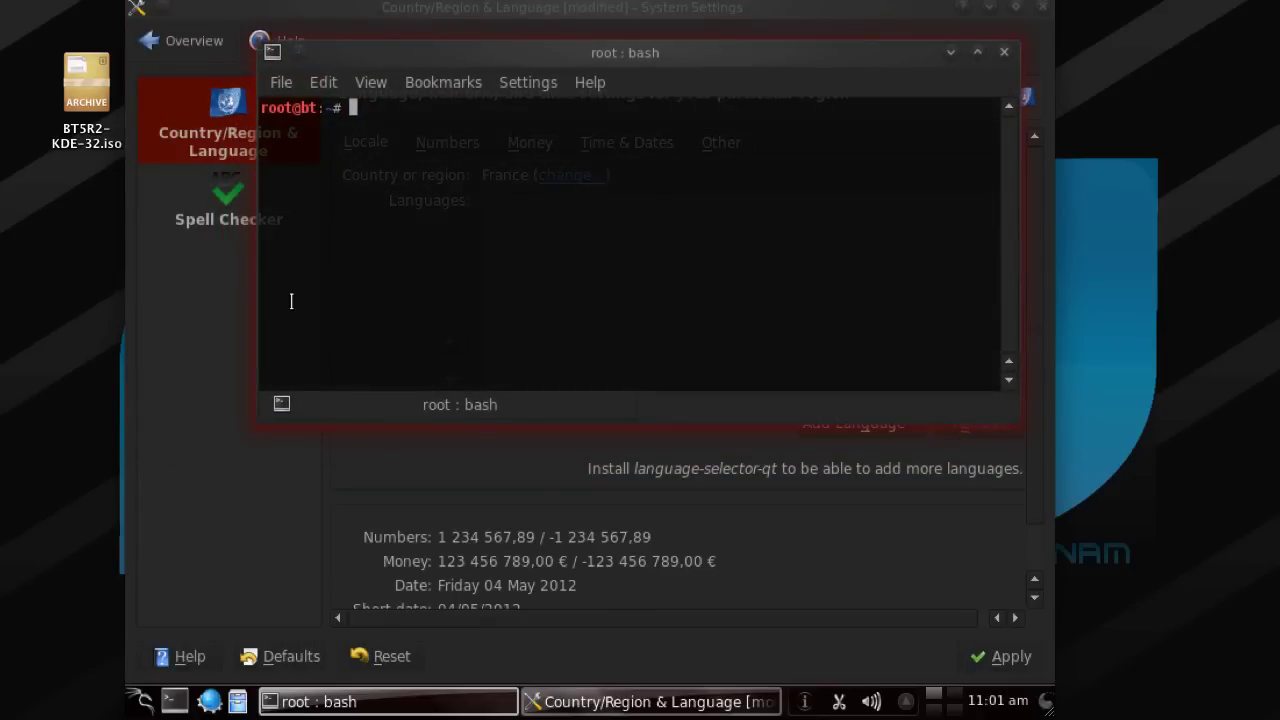
# Try to install the missing language package with the terminal command wp-get install language-selector-qt
pyautogui.write('wp-get install')
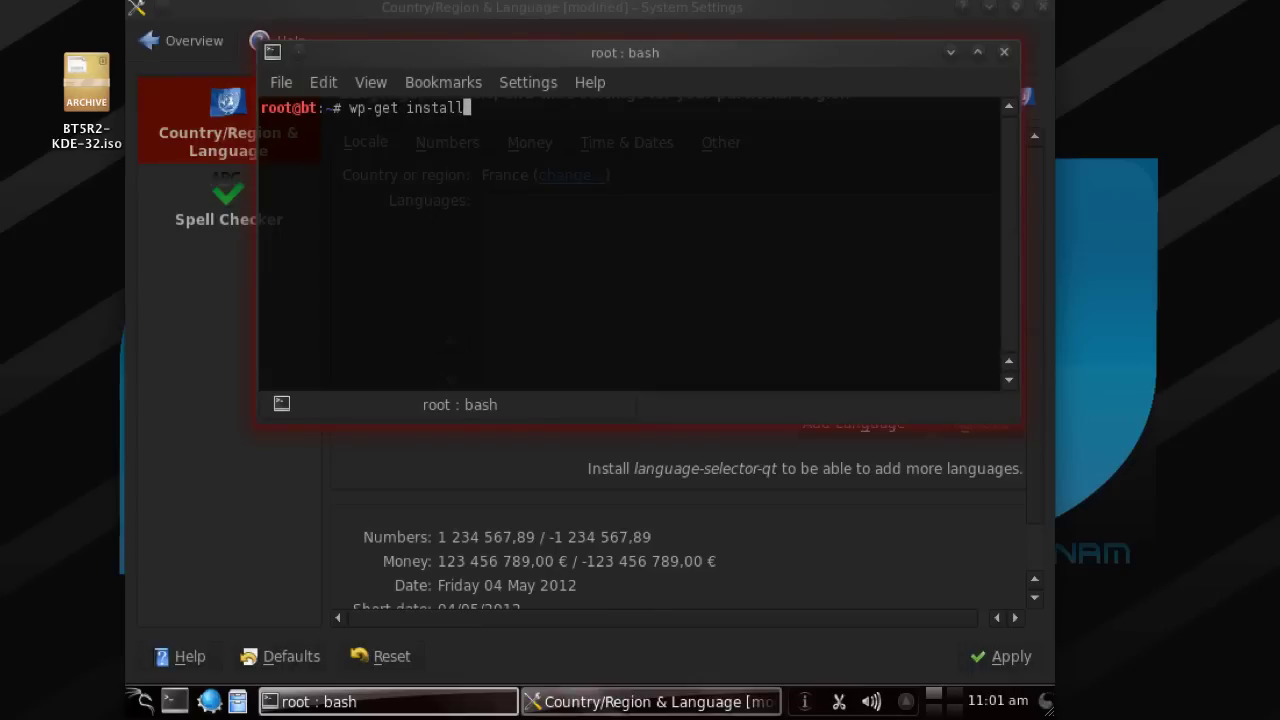
pyautogui.write(' language')
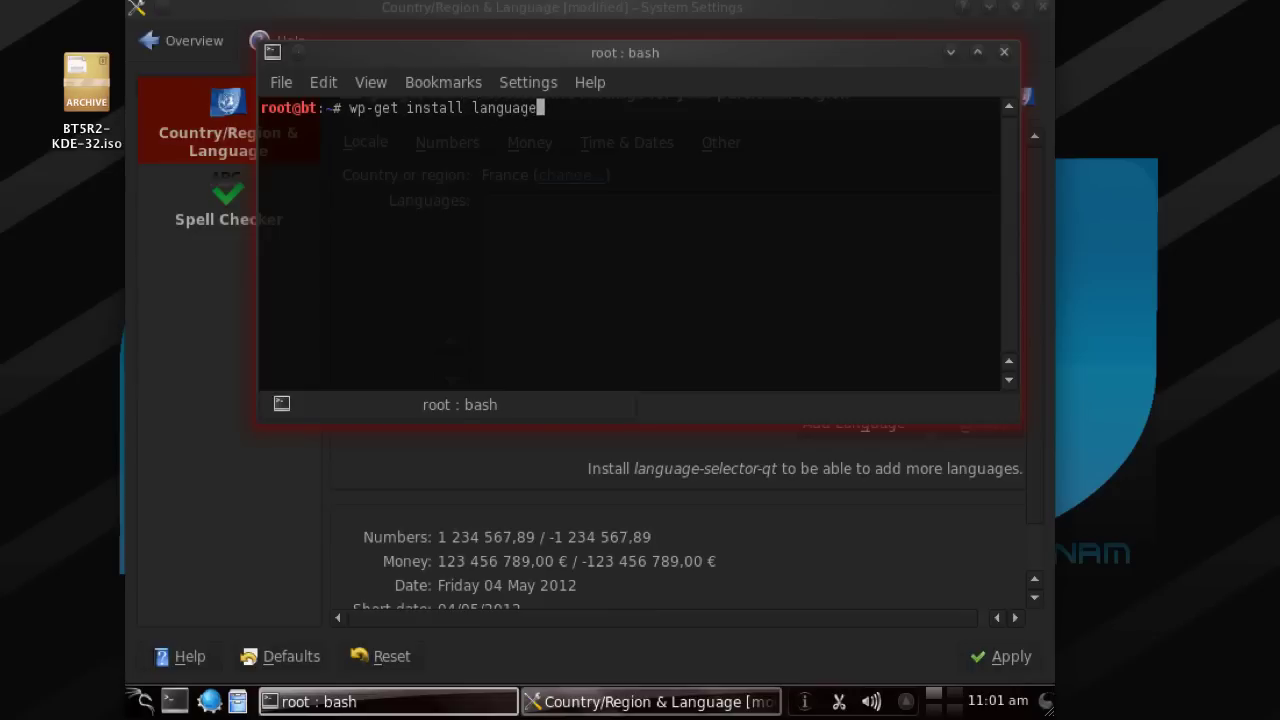
pyautogui.write('-selector')
pyautogui.press('BackSpace')
pyautogui.write('-qt')
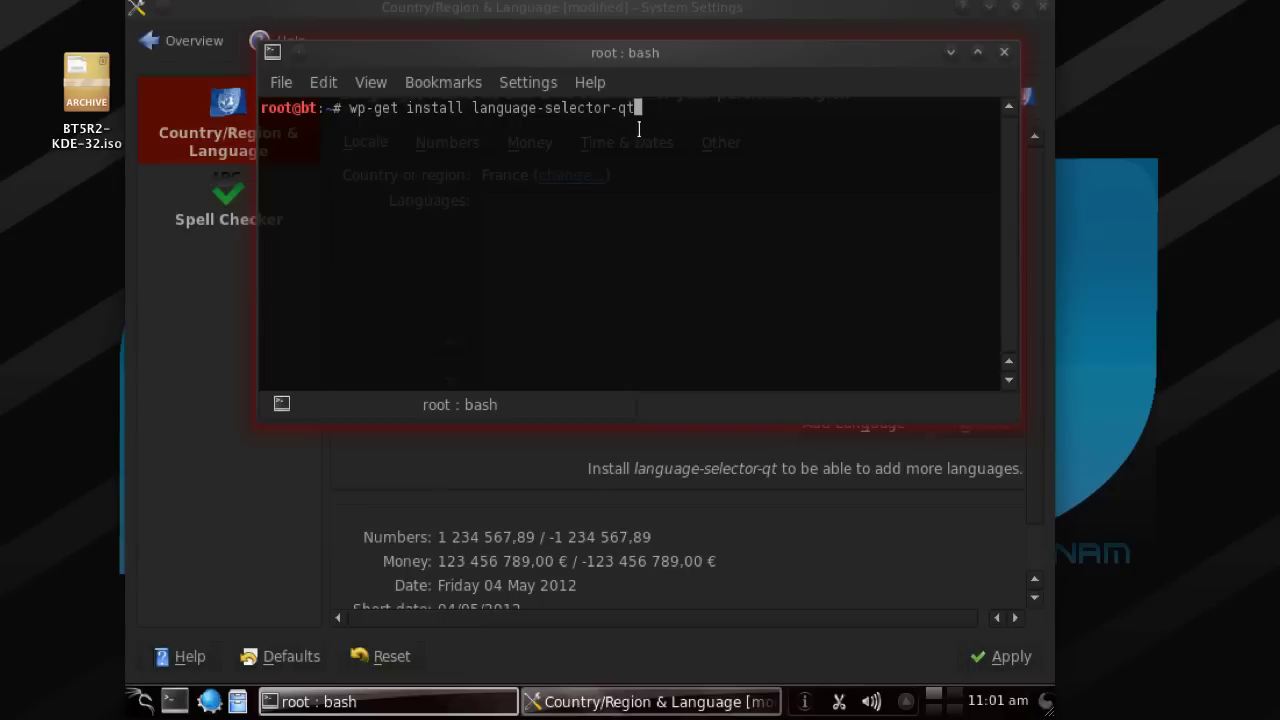
pyautogui.press('Return')
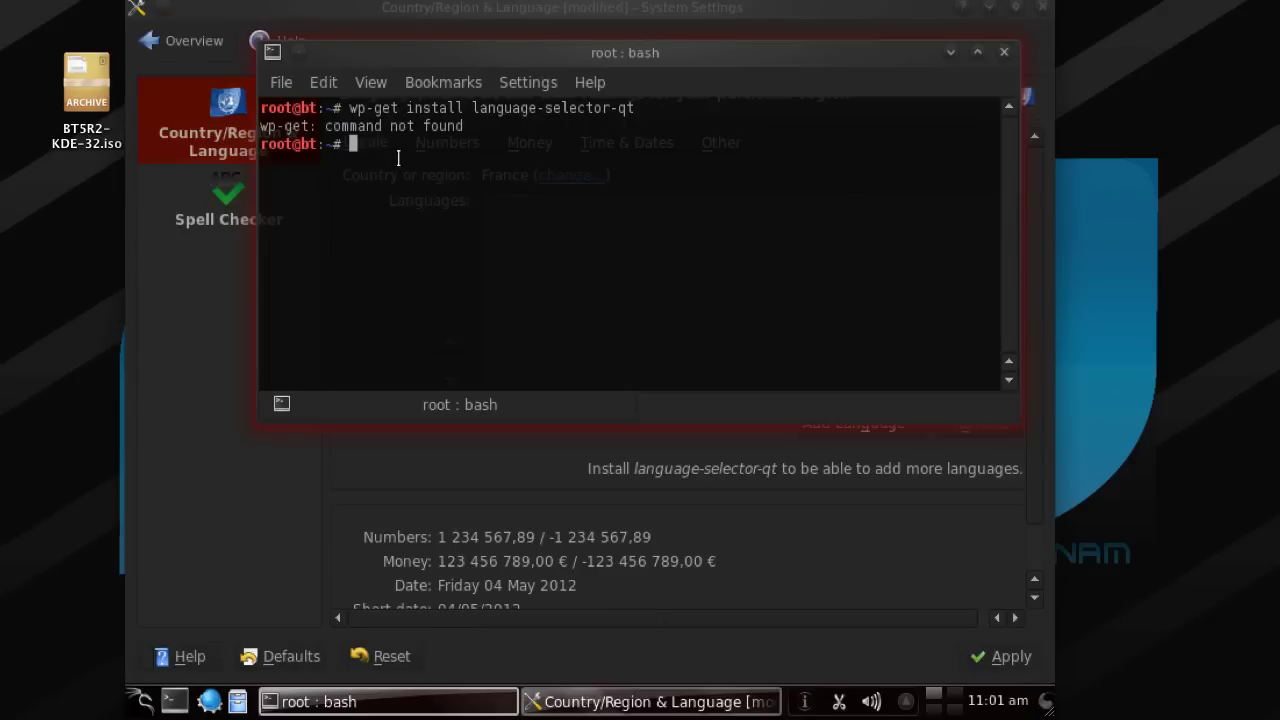
pyautogui.write('wget')
pyautogui.write('-')
pyautogui.press('BackSpace')
pyautogui.press('BackSpace')
pyautogui.press('BackSpace')
pyautogui.press('BackSpace')
pyautogui.press('BackSpace')
# Install the package with apt-get install language-selector-qt and close the terminal once it finishes
pyautogui.write('apt-get ins')
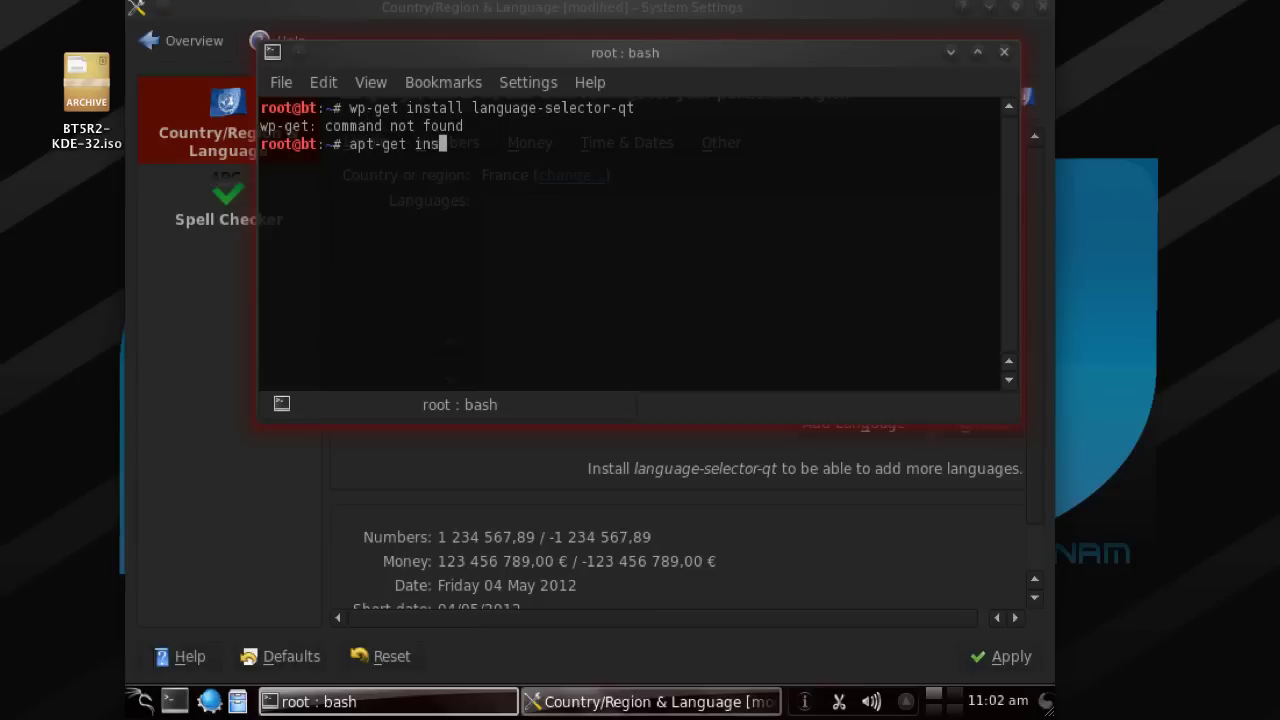
pyautogui.write('tall language-selector')
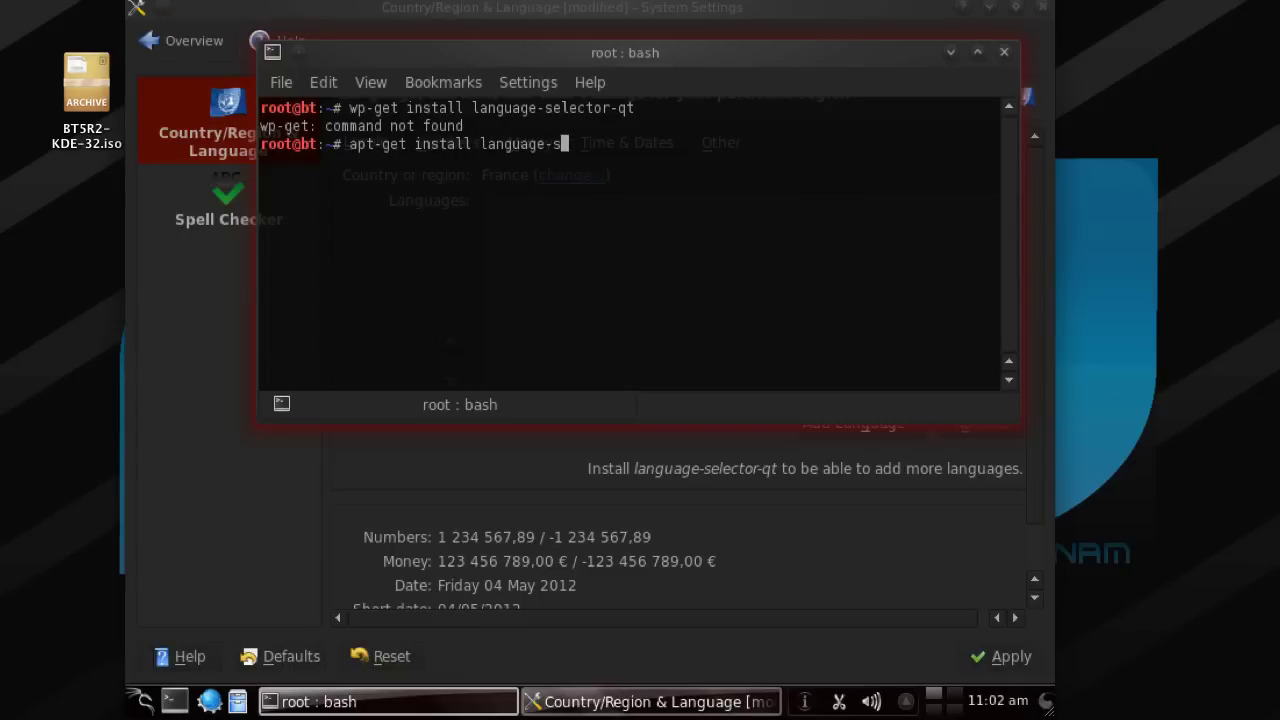
pyautogui.write('-qt')
pyautogui.press('Return')
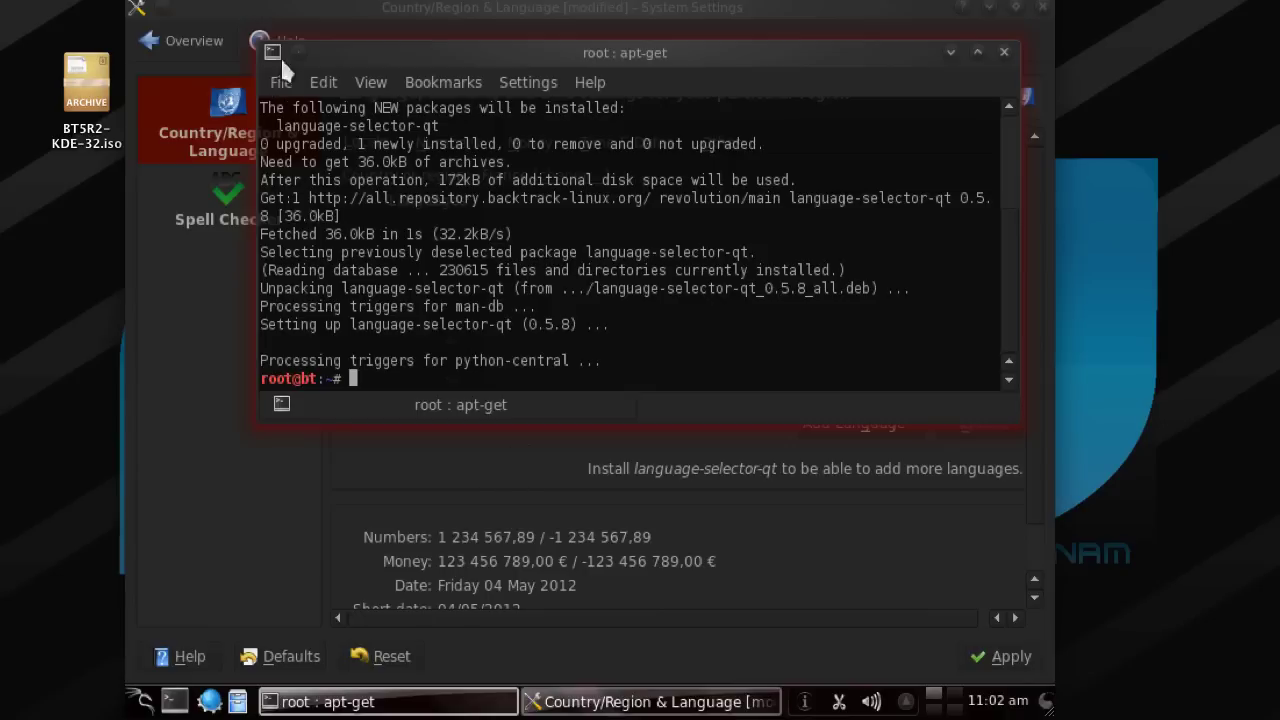
pyautogui.click(1004, 52)
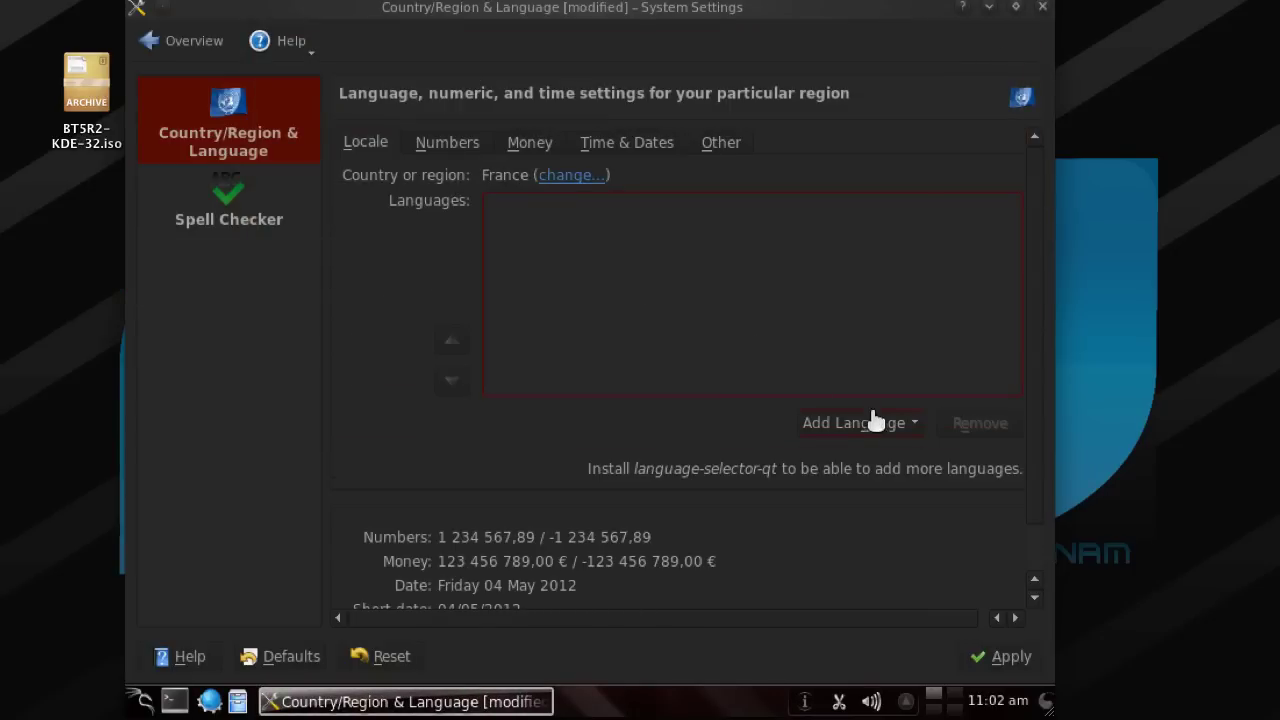
# Check which languages can be added, and close System Settings while applying the changed region settings
pyautogui.click(906, 430)
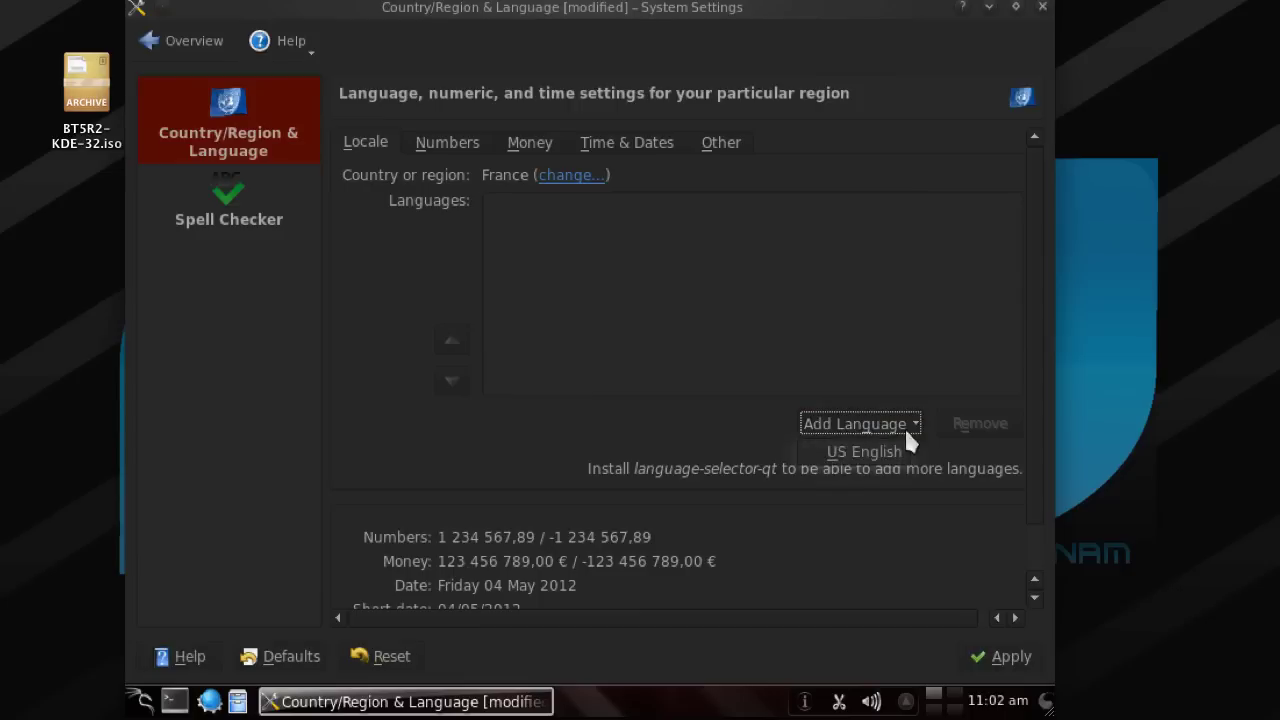
pyautogui.click(619, 398)
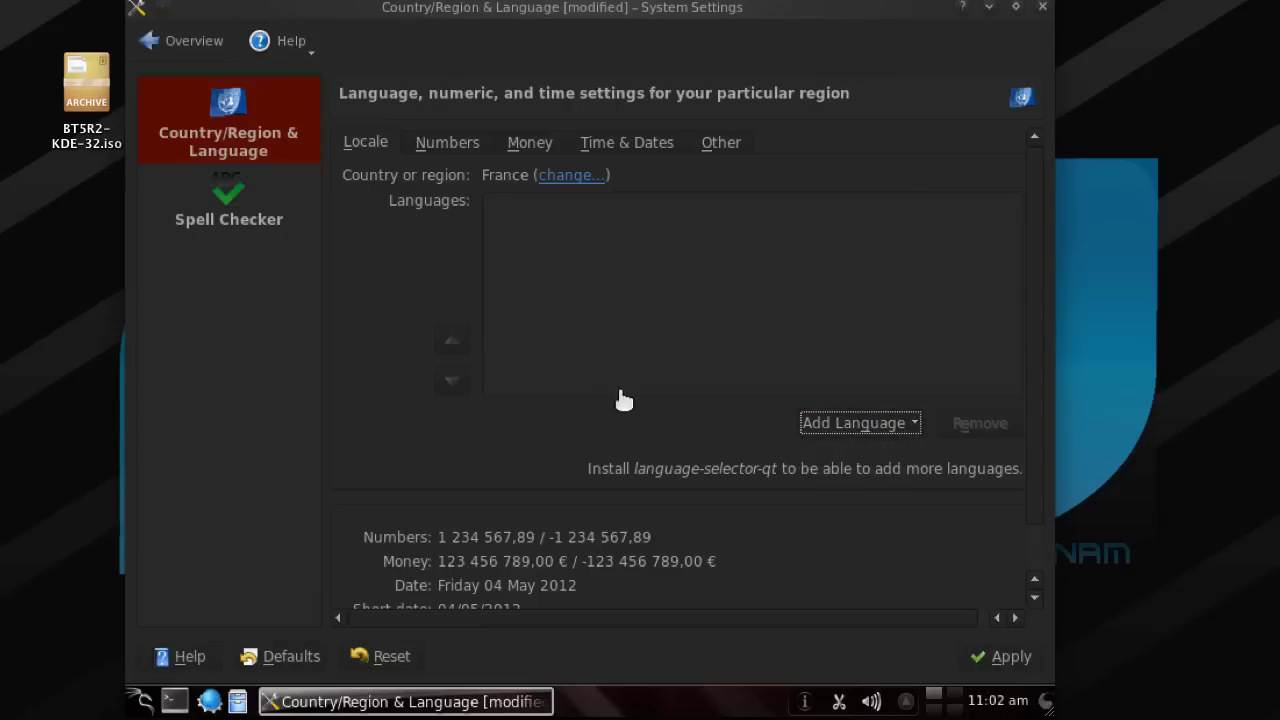
pyautogui.click(1044, 9)
pyautogui.click(545, 383)
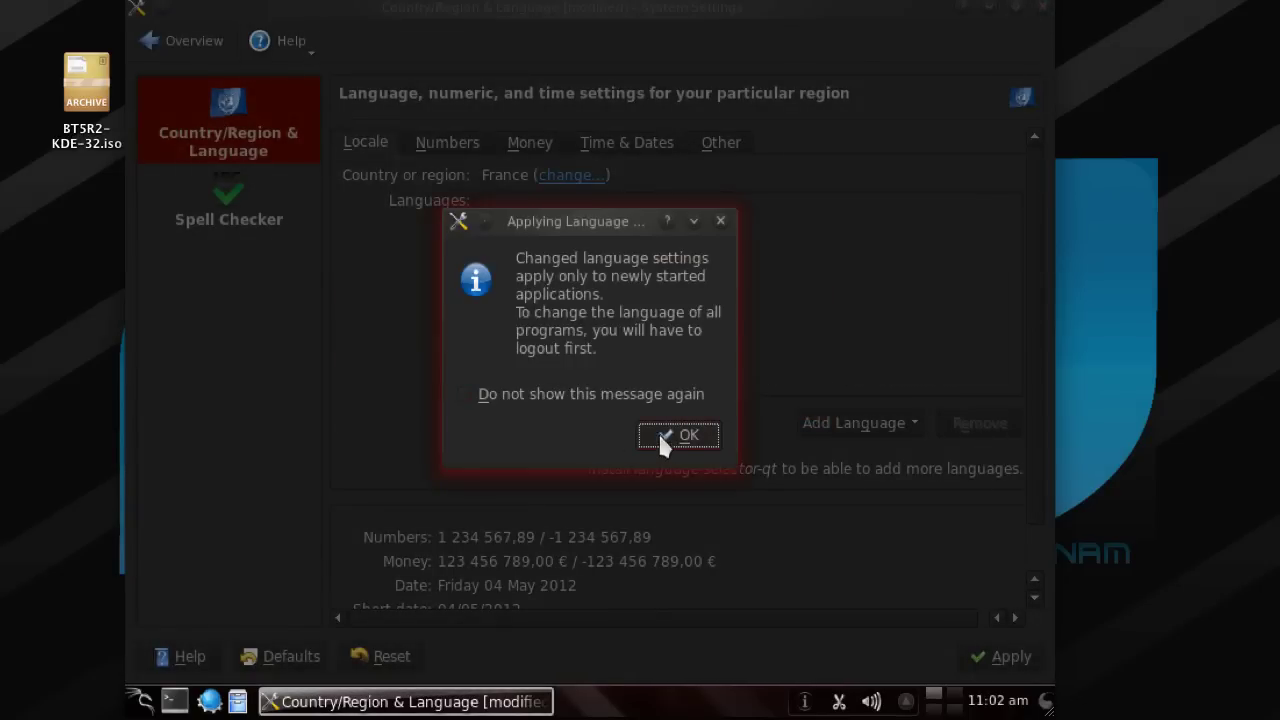
pyautogui.click(662, 437)
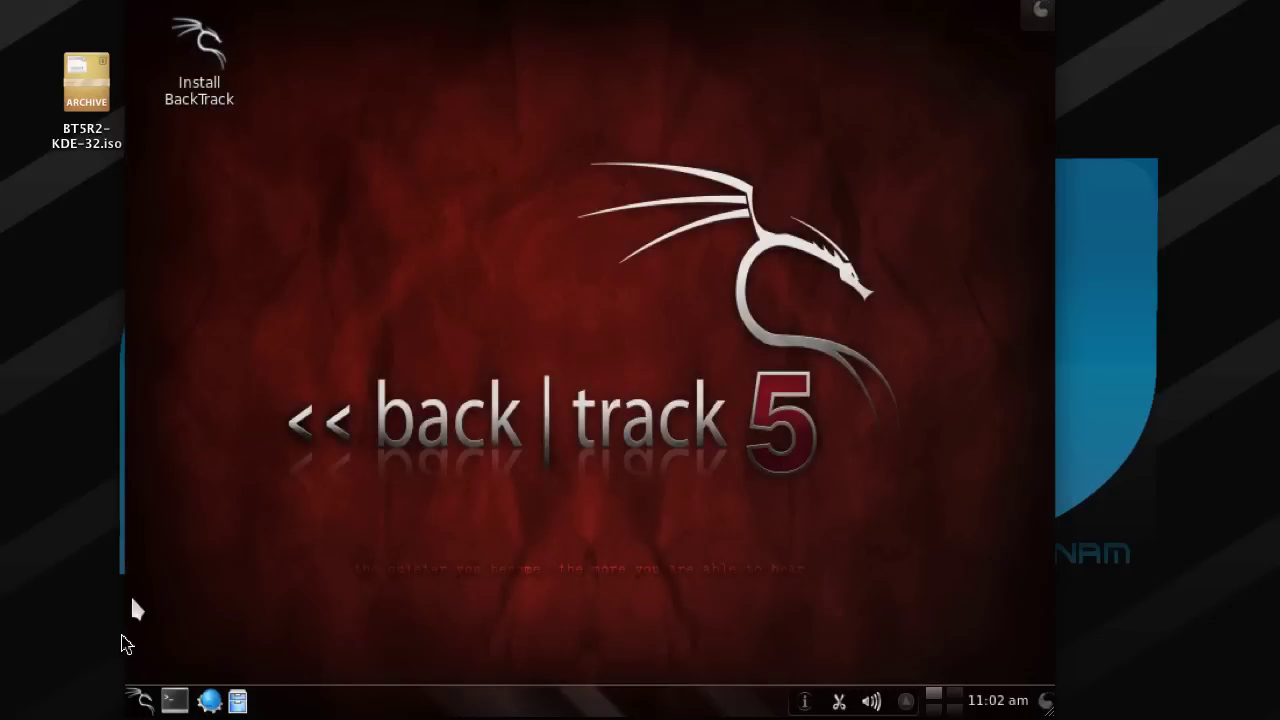
# Reopen the Locale settings in System Settings and check the list of languages that can be added
pyautogui.click(140, 700)
pyautogui.moveTo(179, 478)
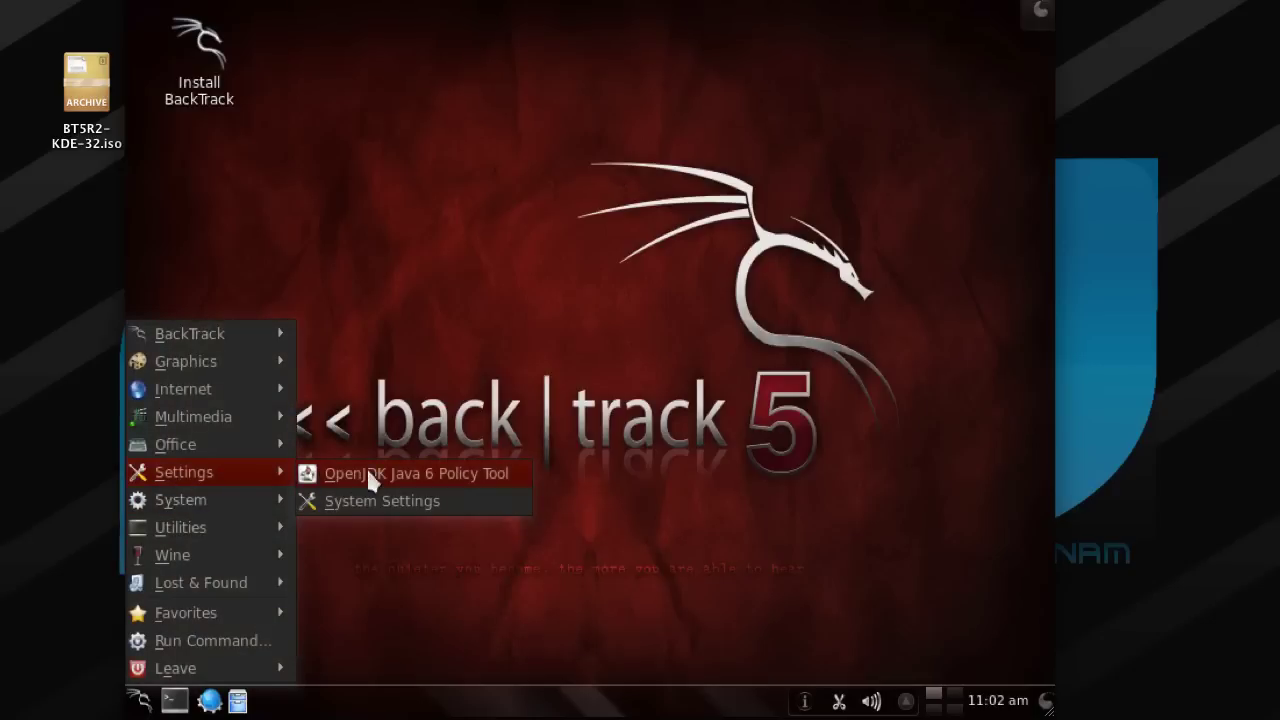
pyautogui.click(393, 495)
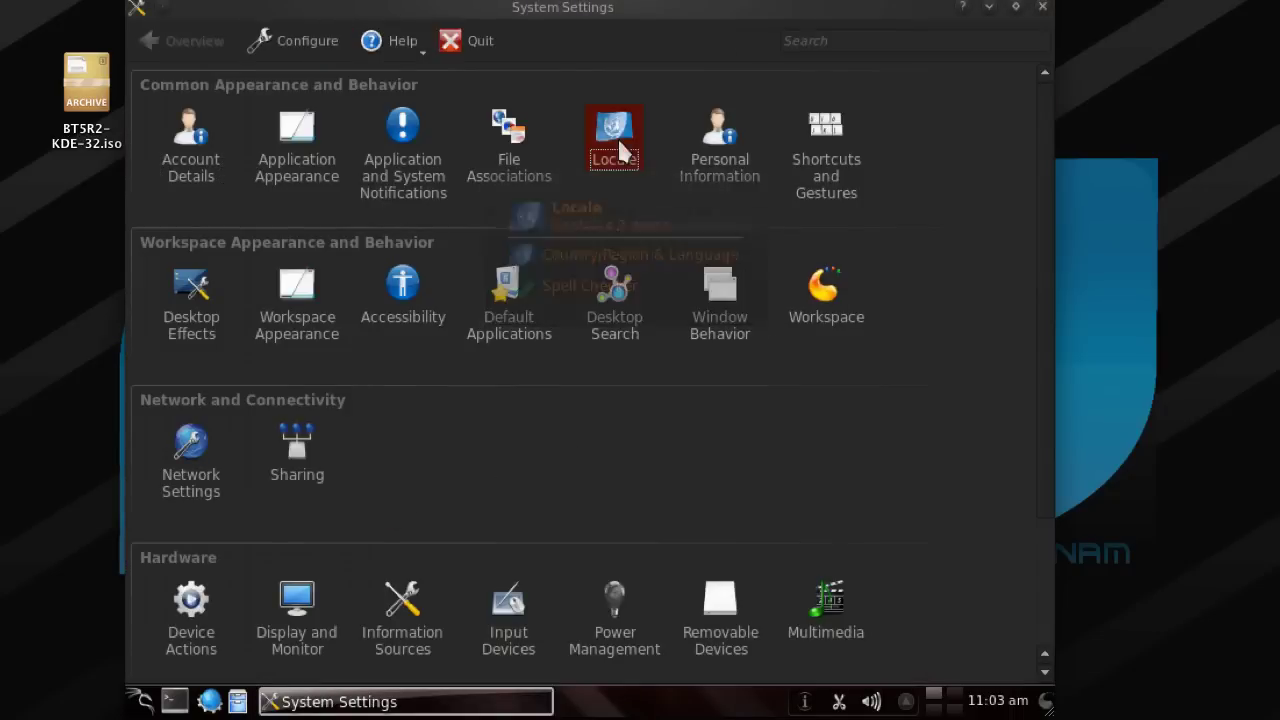
pyautogui.click(618, 145)
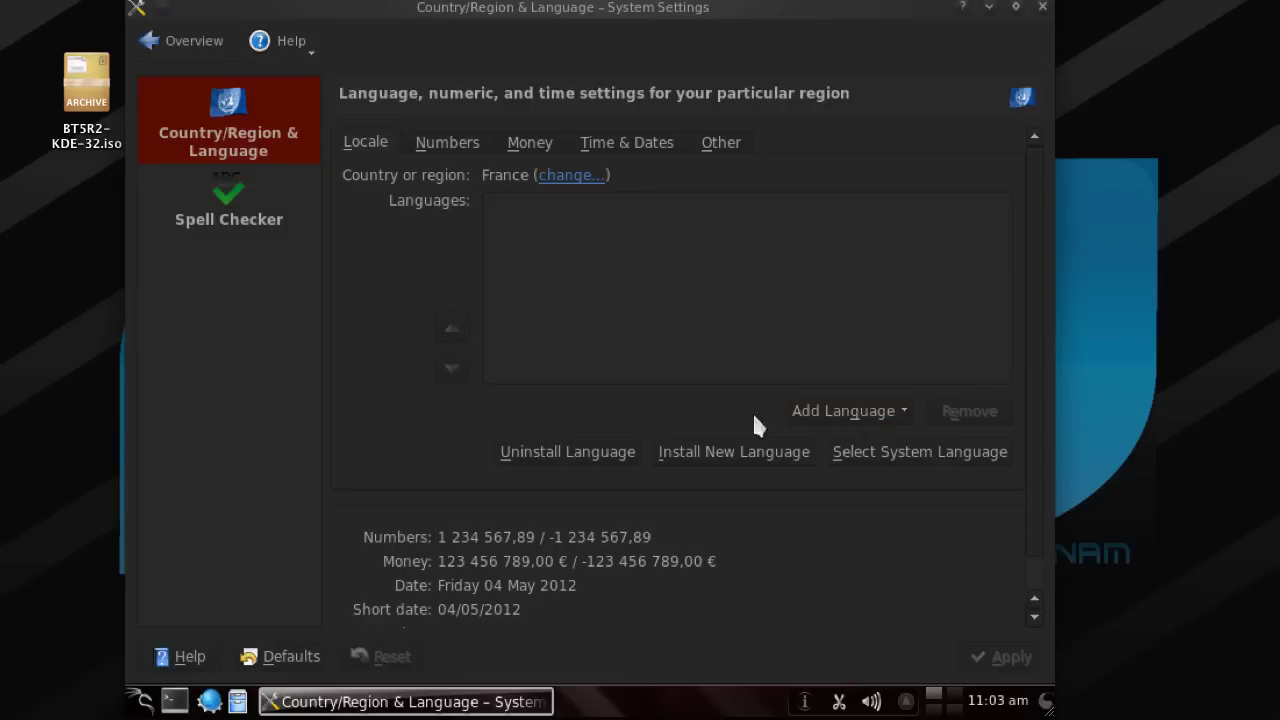
pyautogui.click(899, 418)
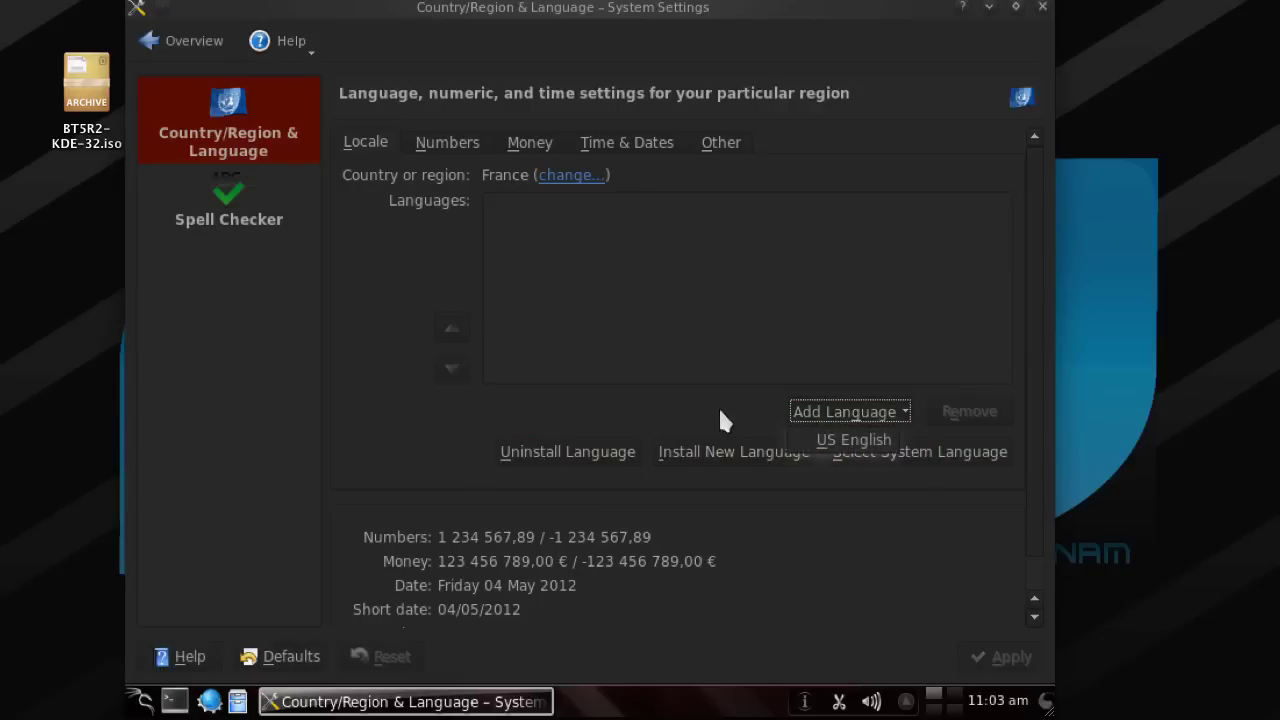
pyautogui.click(643, 410)
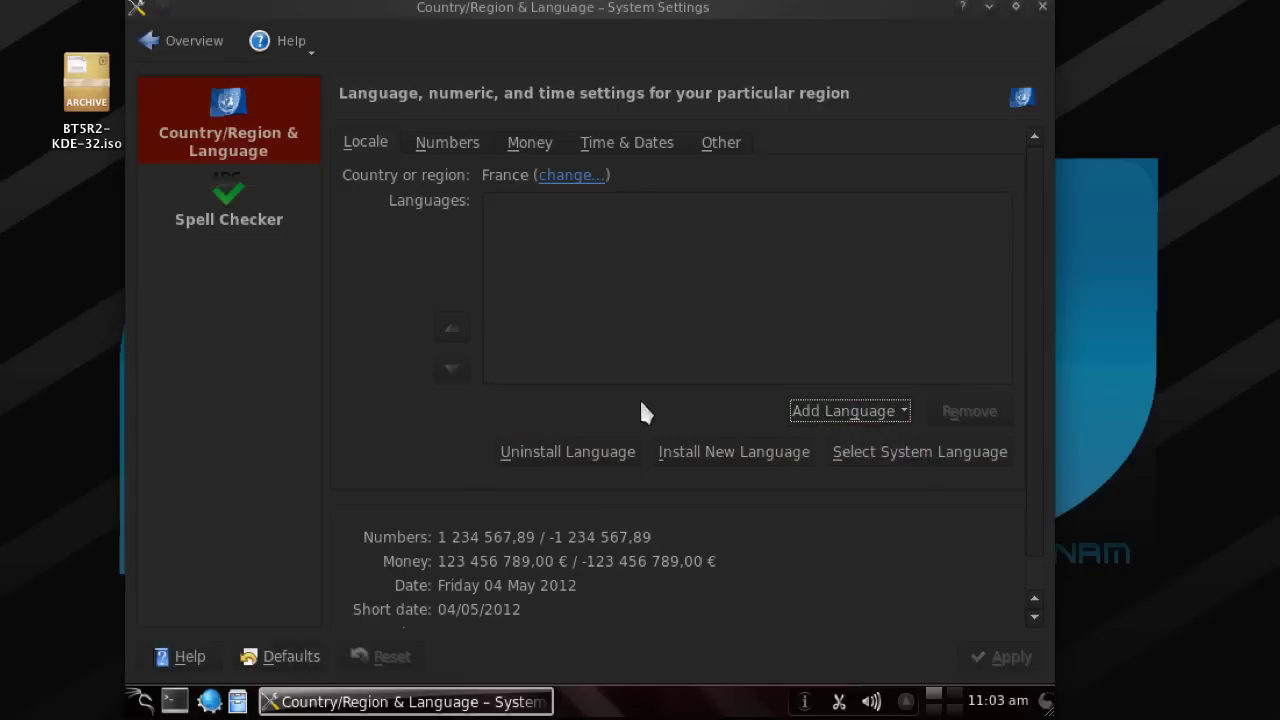
# Start installing a new language and install the missing language support files when offered
pyautogui.click(726, 451)
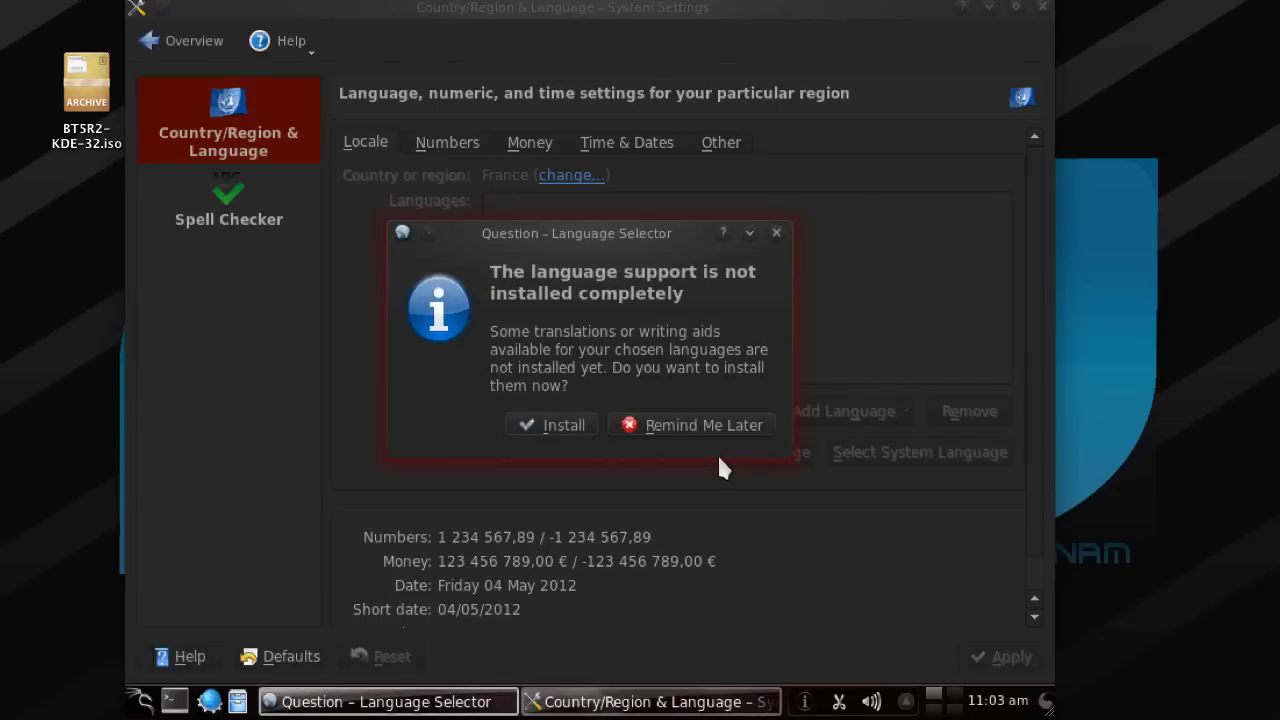
pyautogui.click(564, 426)
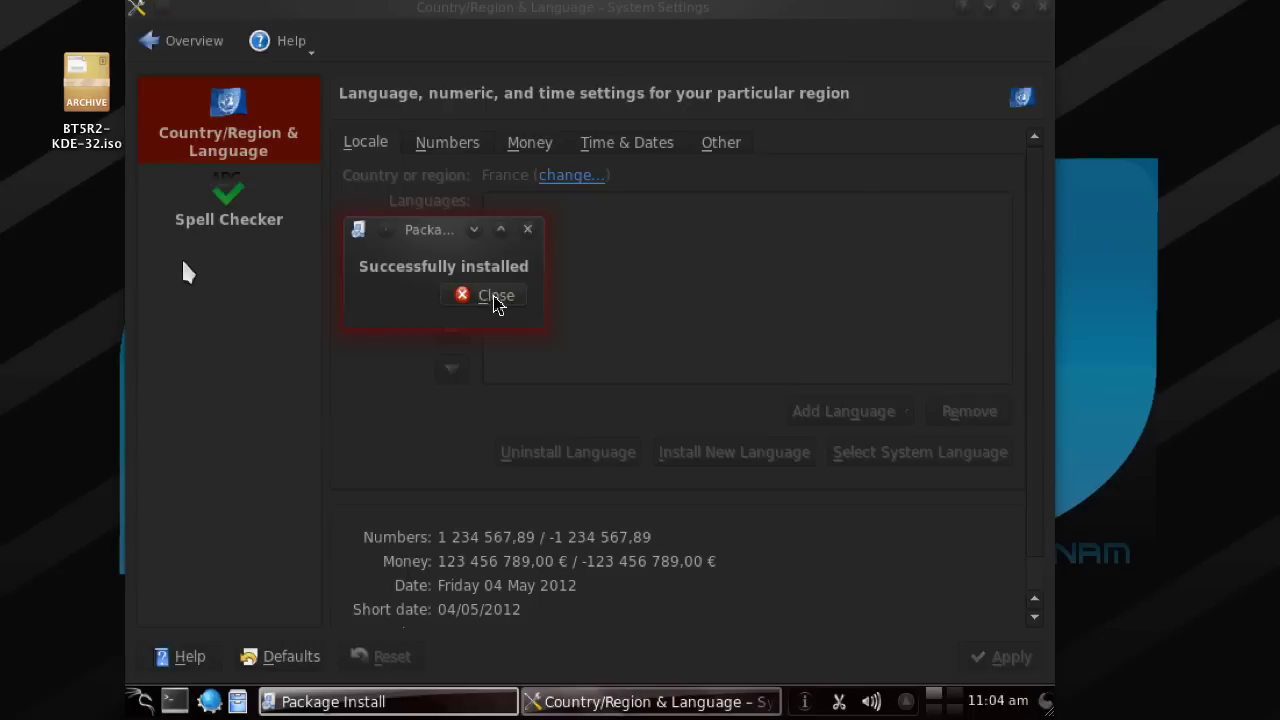
pyautogui.click(494, 297)
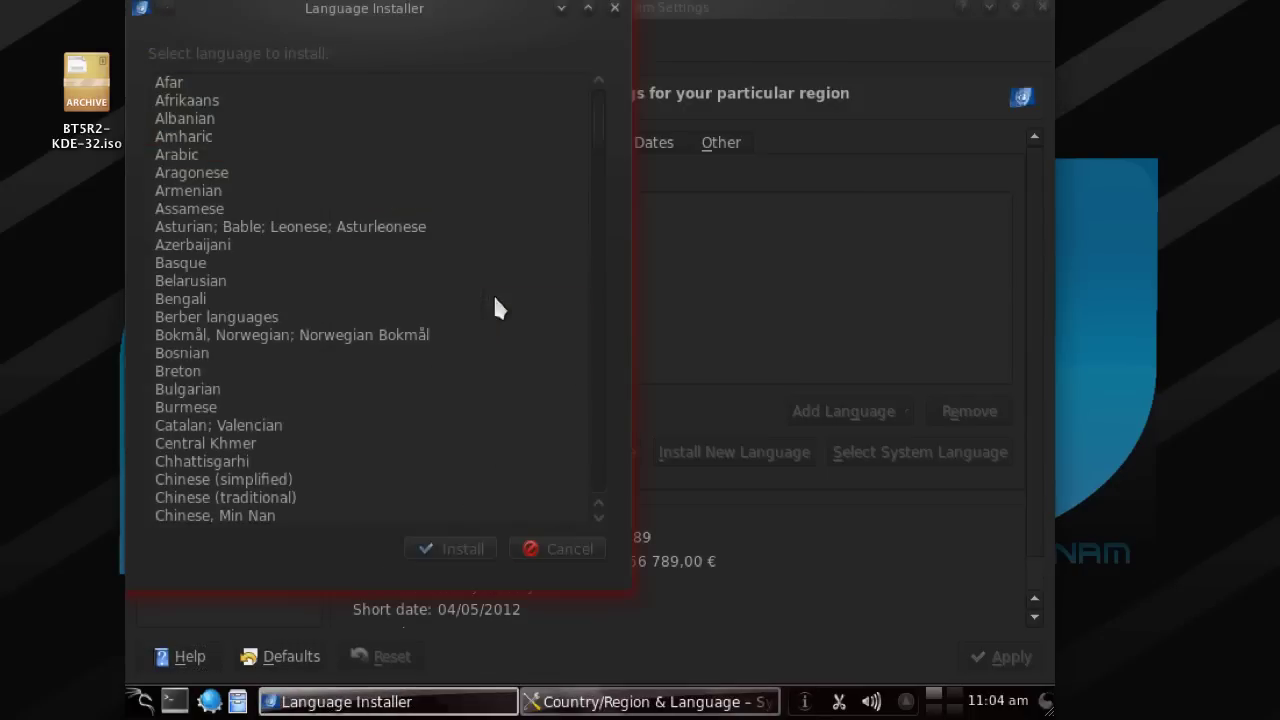
# Choose French in the Language Installer and start its installation
pyautogui.scroll(-8, 497, 308)
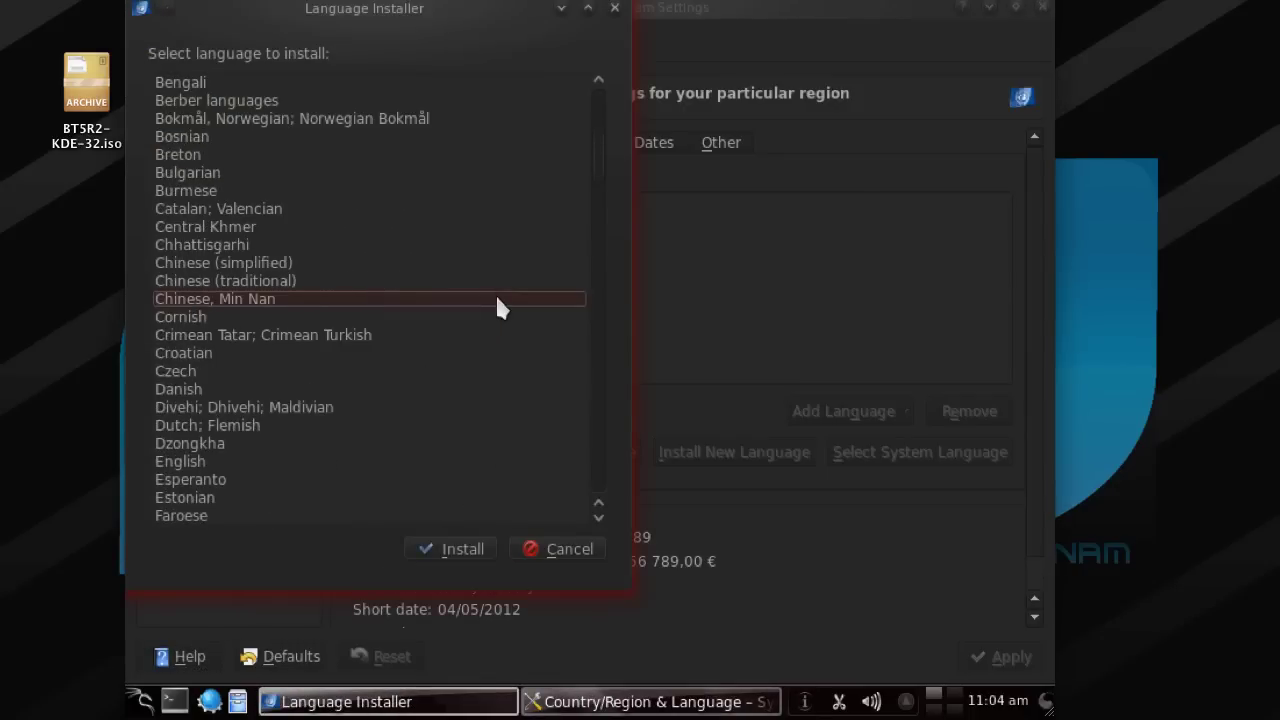
pyautogui.click(362, 353)
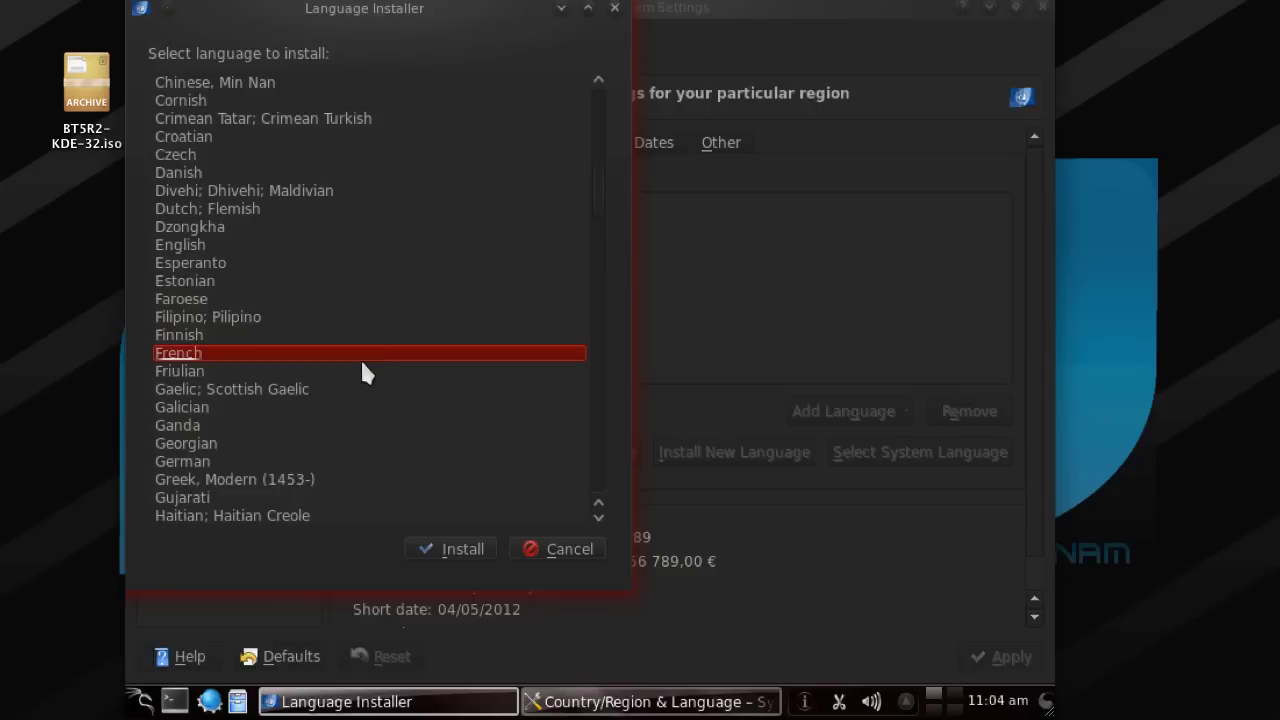
pyautogui.click(469, 549)
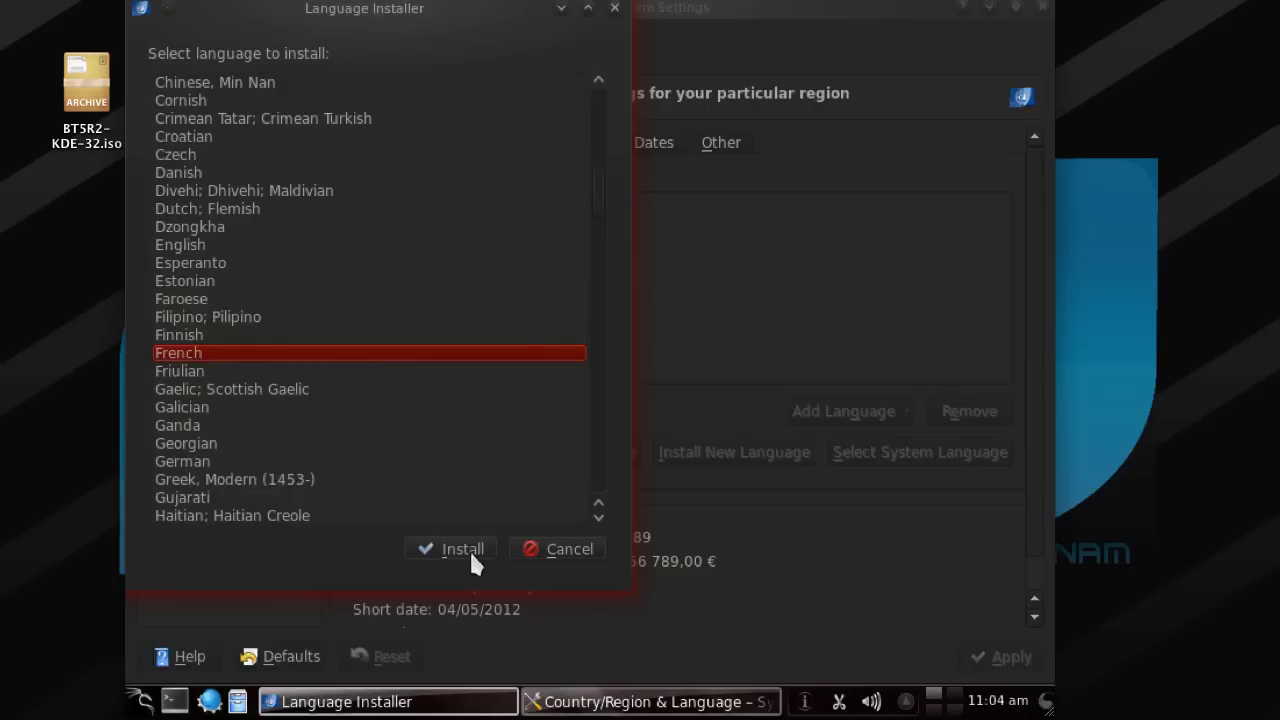